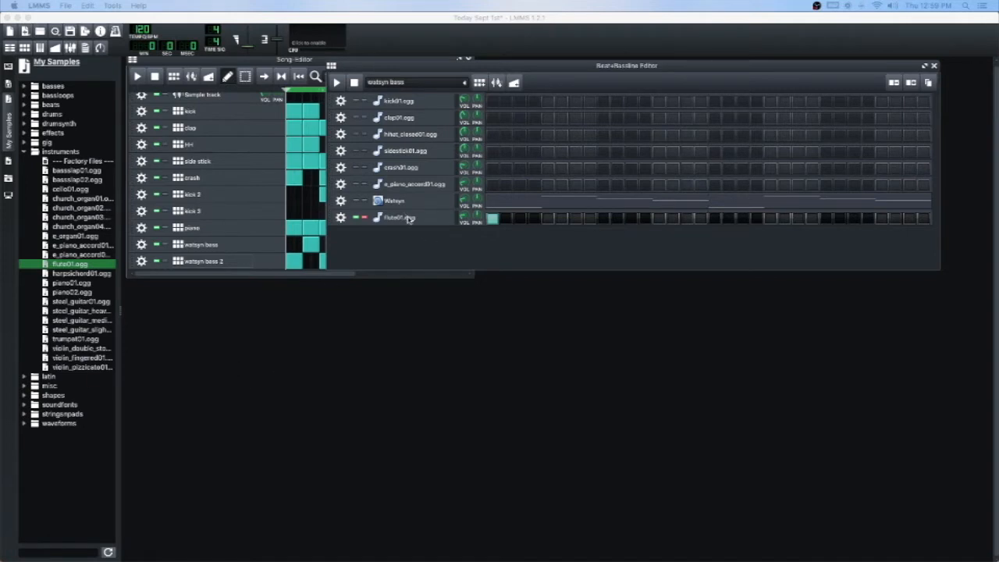
Open the flute01.ogg instrument settings, place that window beside the pattern rows and play the watsyn bass pattern
click(338, 83)
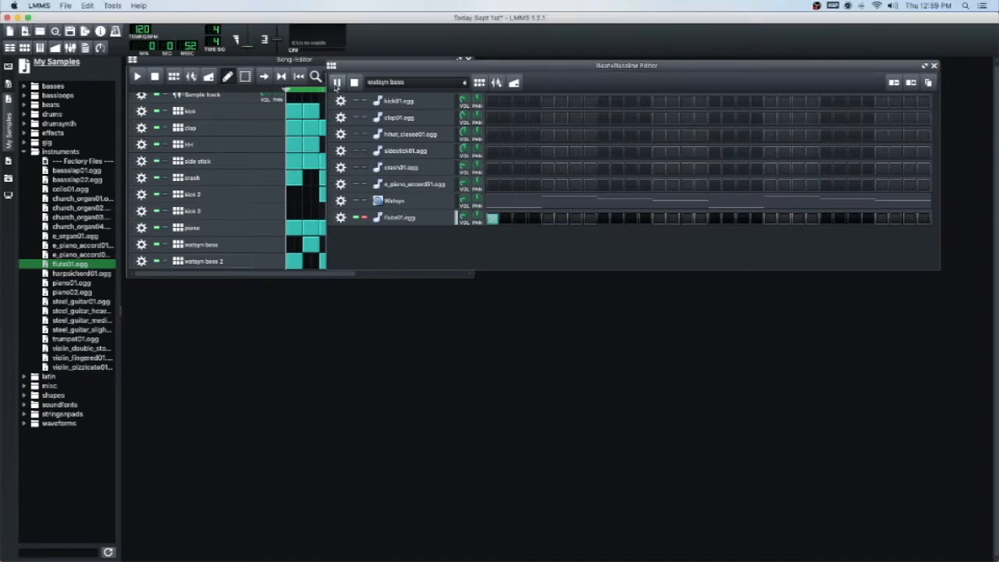
click(337, 83)
click(410, 219)
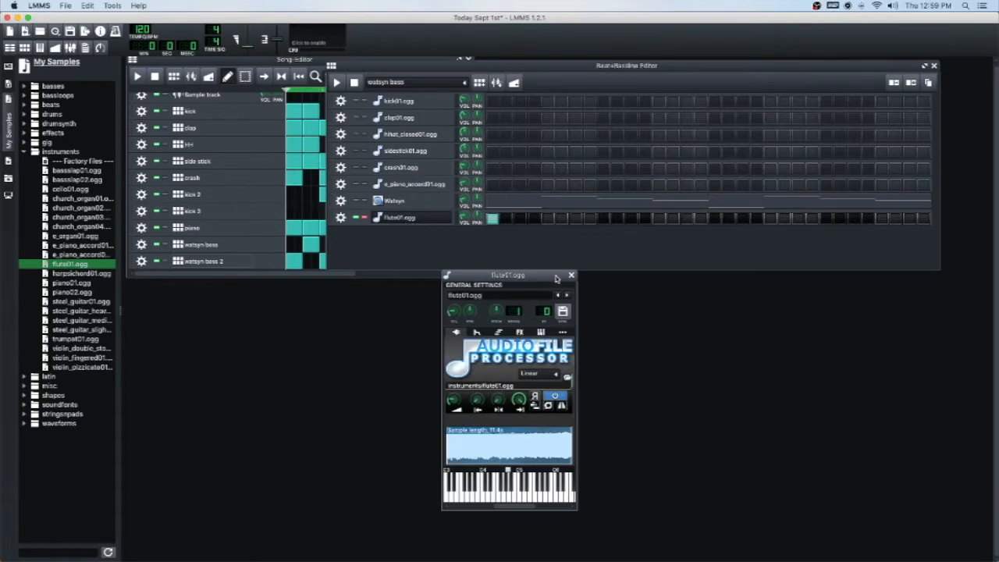
drag(510, 278, 231, 202)
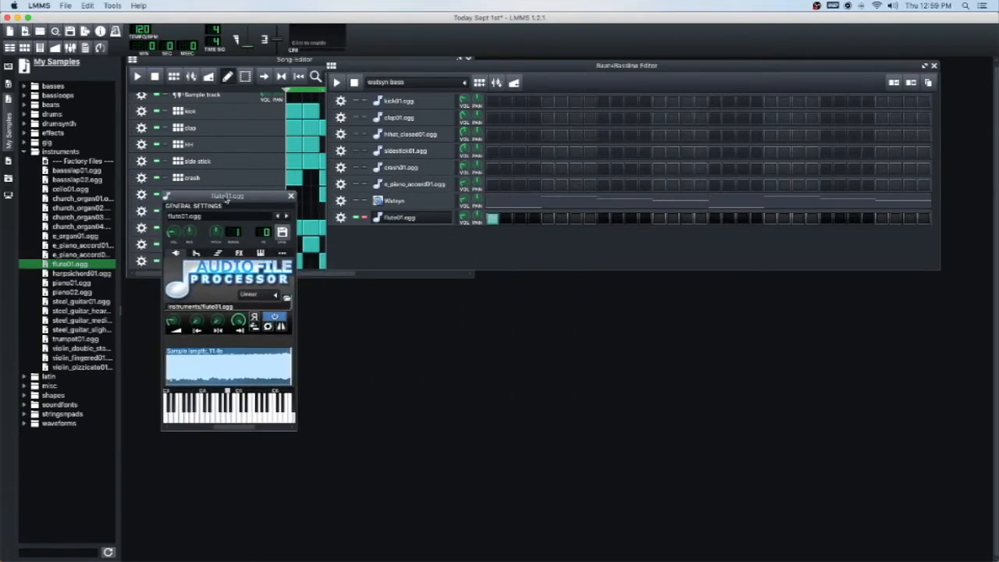
click(337, 84)
click(337, 85)
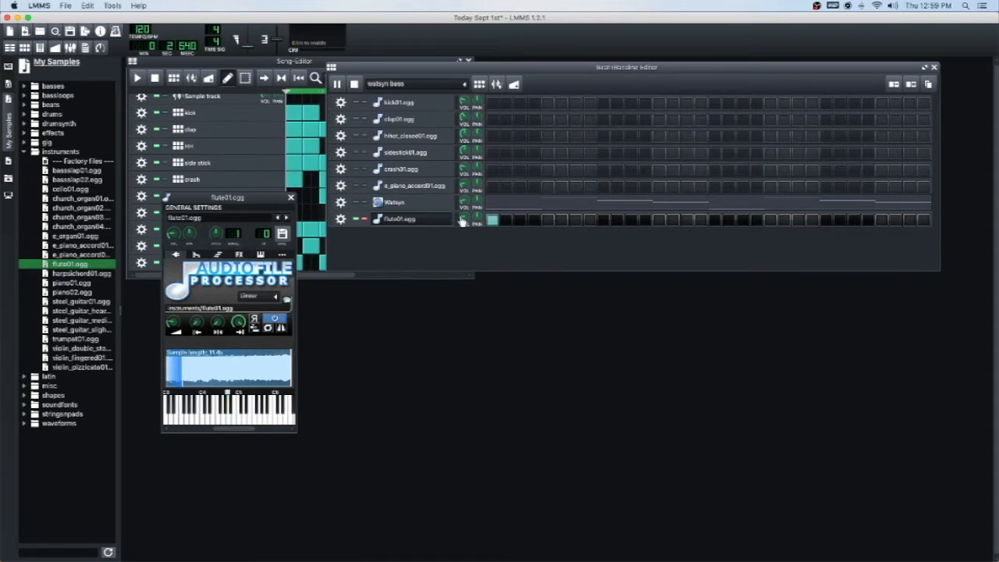
drag(462, 221, 462, 224)
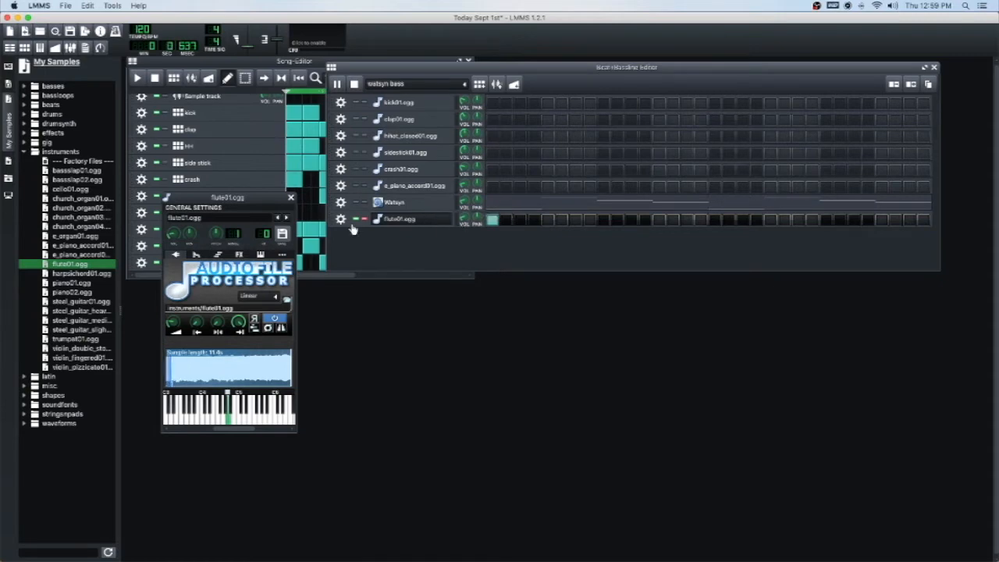
drag(235, 203, 304, 200)
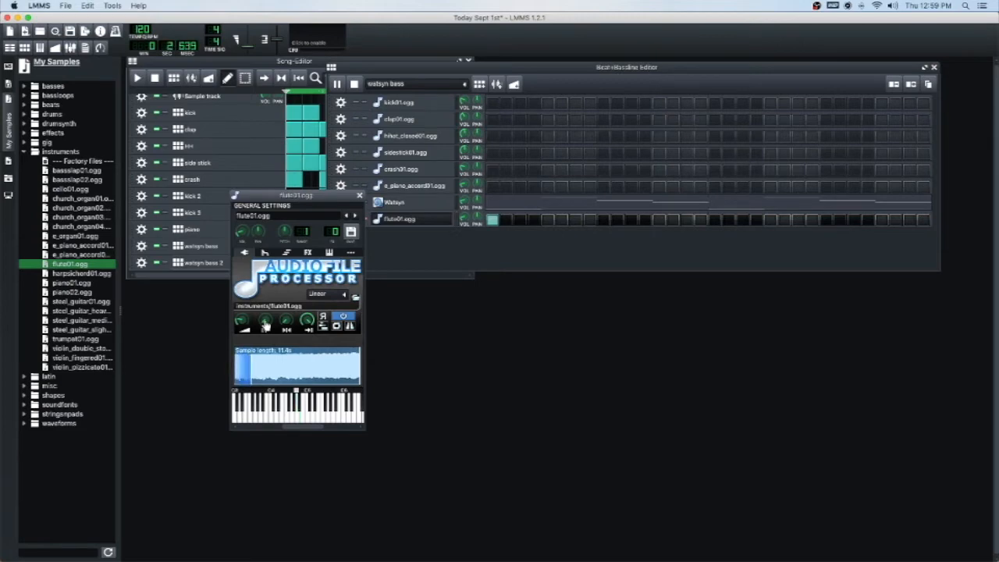
Try moving the flute sample's start point forward and its end point back, and restore both
mouse_move(265, 327)
mouse_down()
mouse_move(264, 297)
mouse_move(265, 326)
mouse_up()
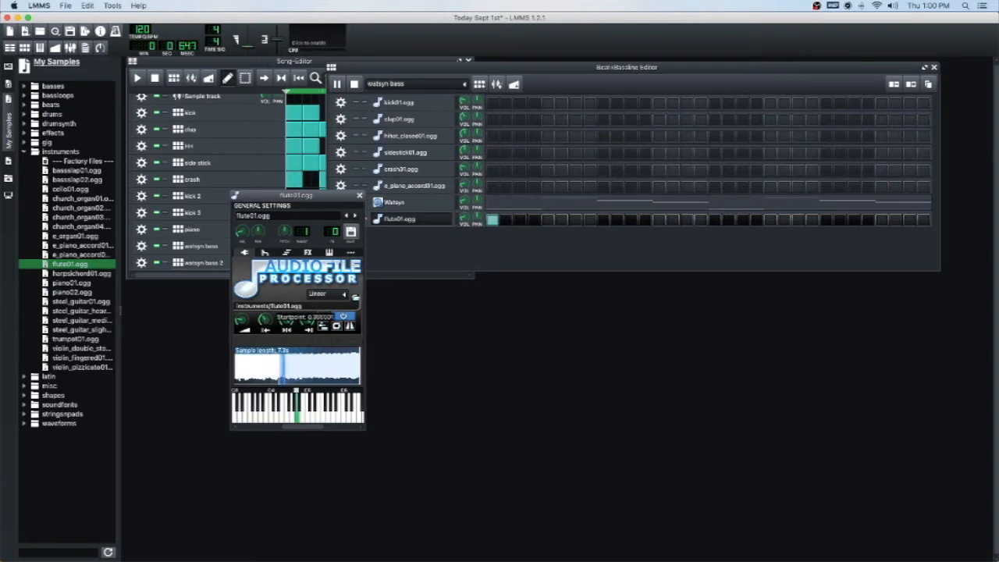
mouse_move(263, 323)
mouse_down()
mouse_move(265, 336)
mouse_move(304, 328)
mouse_up()
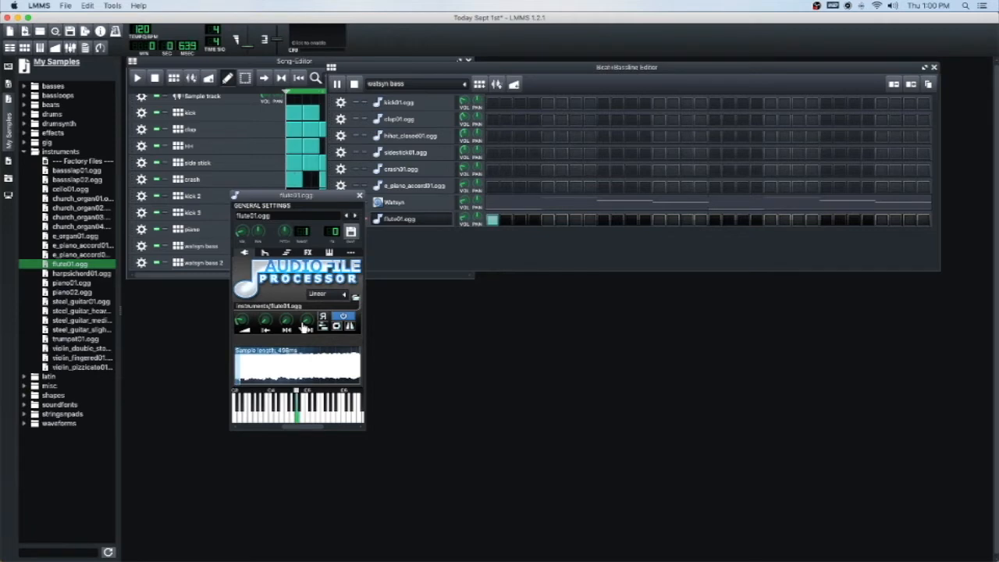
drag(305, 328, 301, 310)
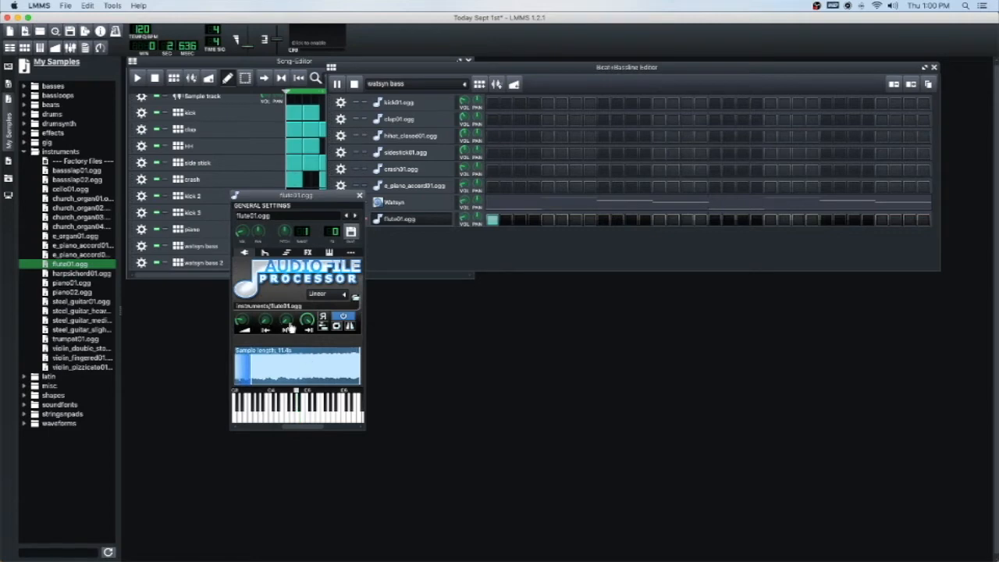
Try moving the flute sample's loopback point forward, and return it to the sample's beginning
drag(286, 328, 307, 329)
drag(241, 322, 285, 331)
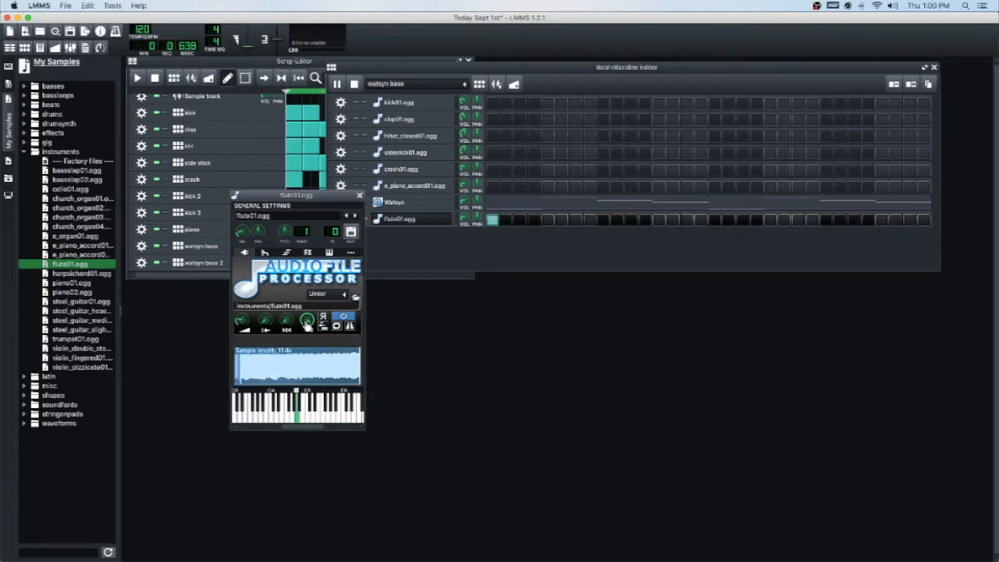
drag(286, 322, 286, 309)
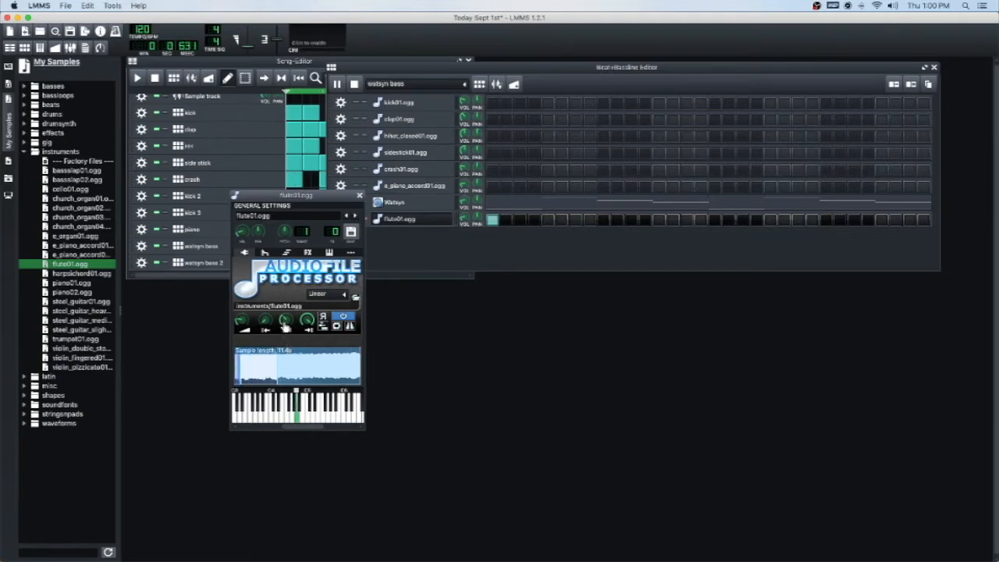
drag(285, 321, 286, 336)
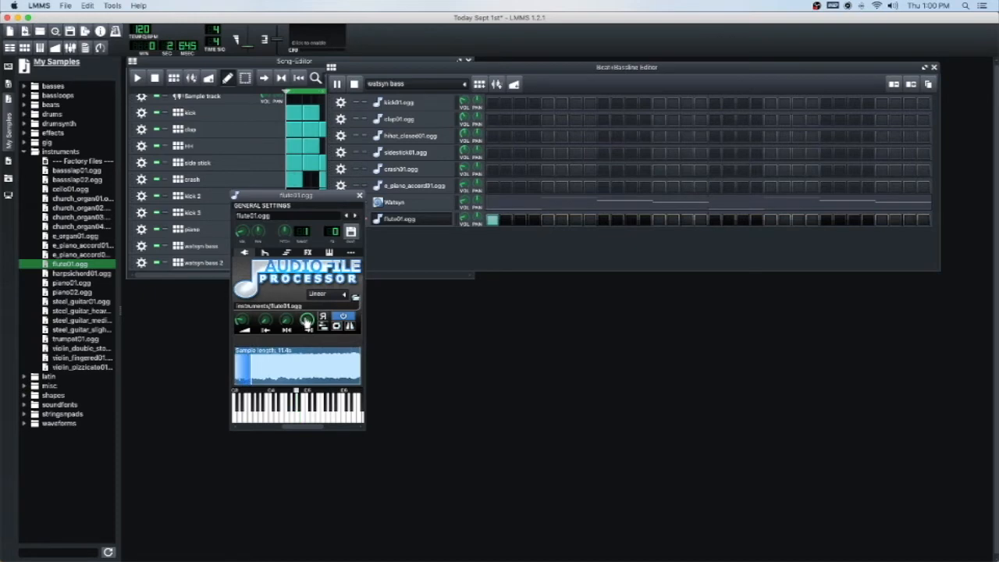
Try shortening the flute sample with its end point, and restore the full sample length
drag(307, 321, 307, 322)
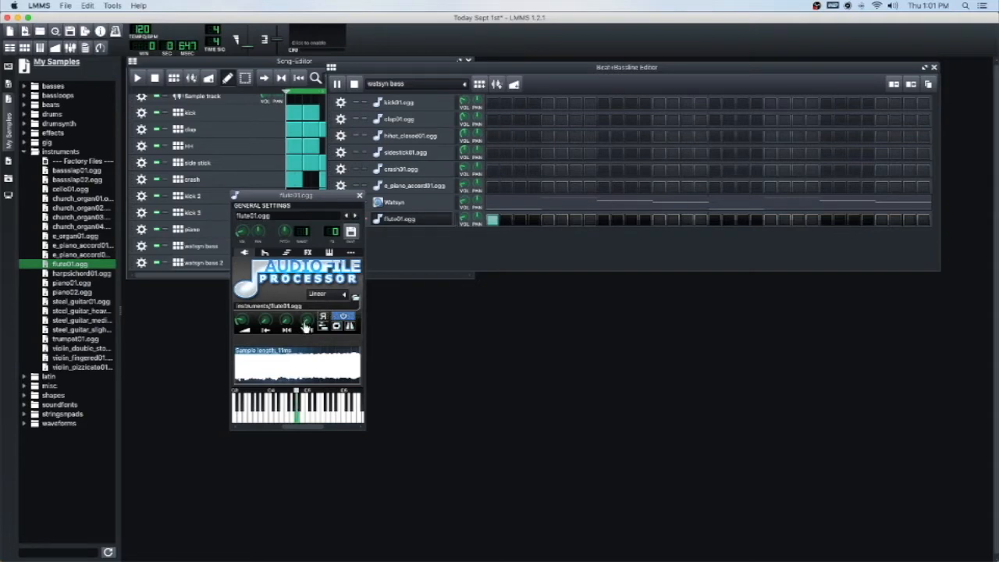
click(307, 327)
drag(307, 321, 307, 300)
drag(307, 329, 307, 319)
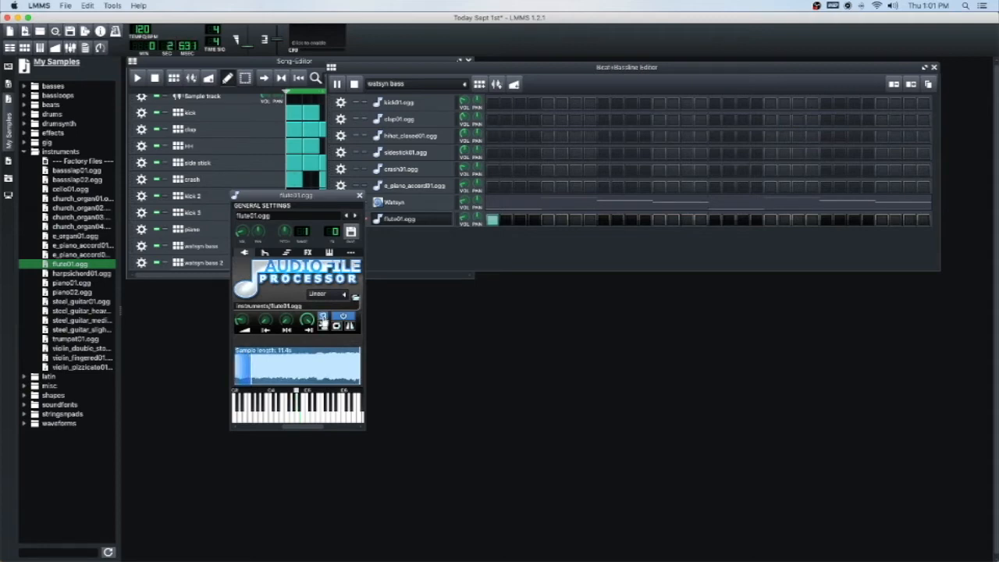
Try the flute sample's reverse and loop options, switch looping back off, and glance at the envelope settings
click(324, 320)
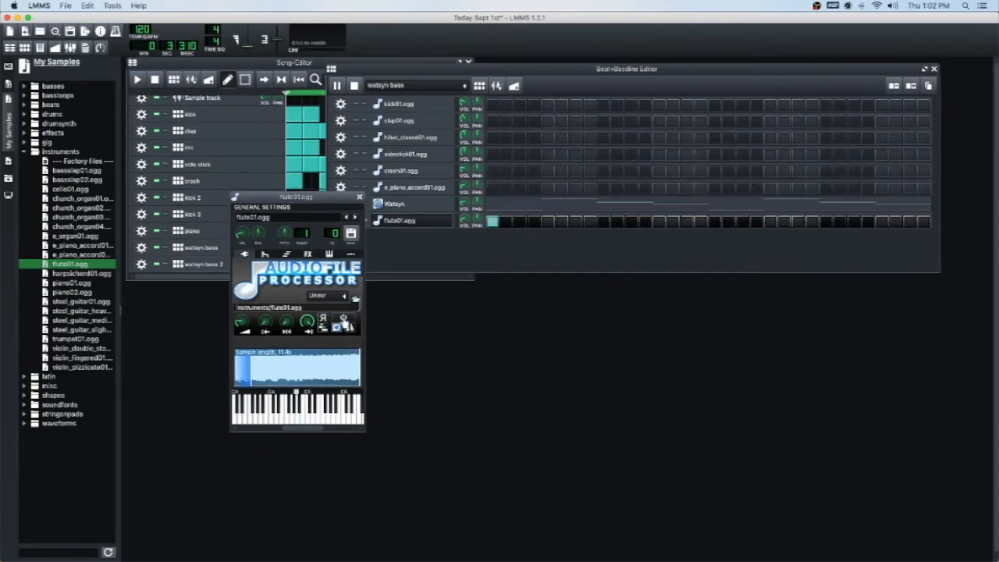
click(343, 319)
click(265, 254)
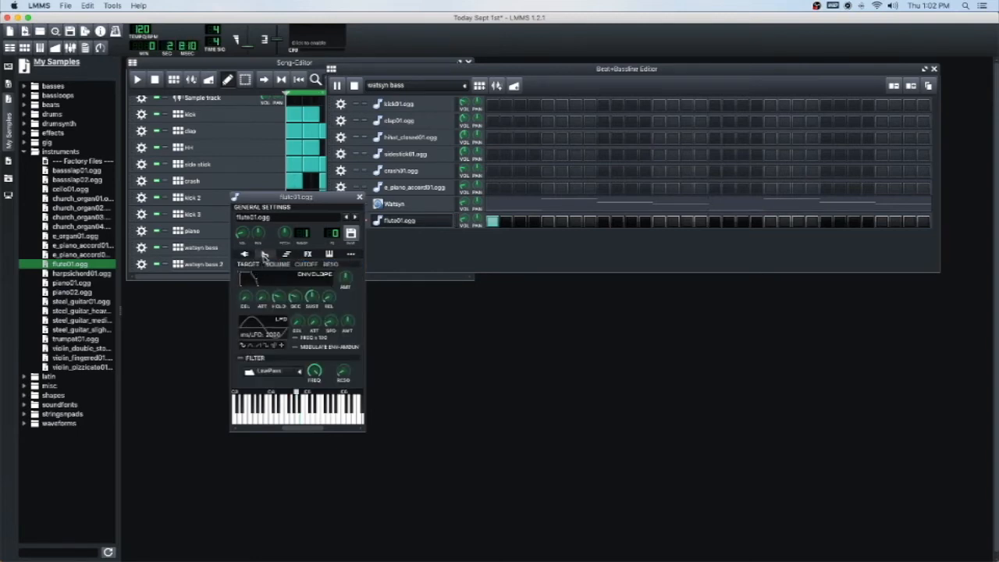
click(246, 255)
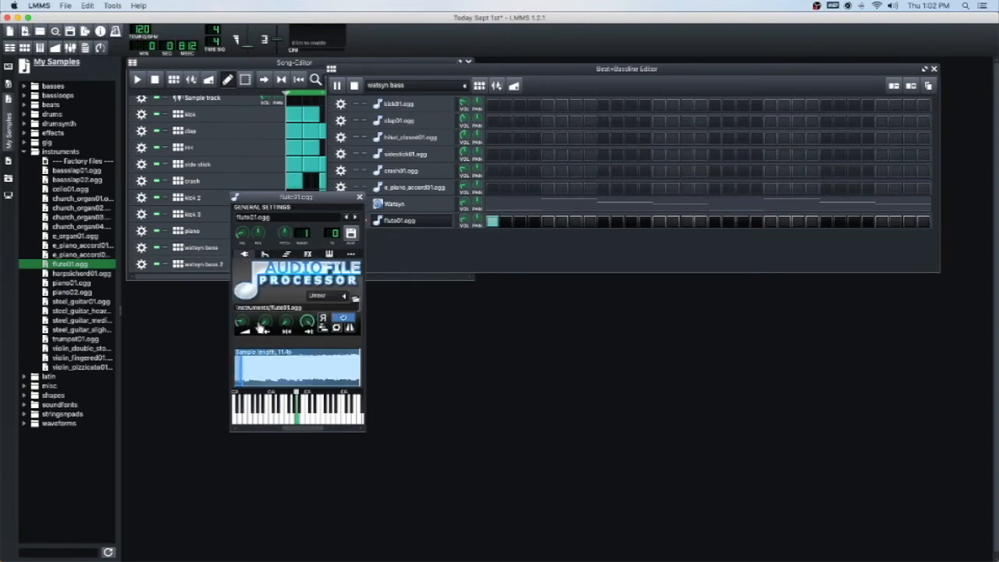
Try the delay and a longer attack in the flute's volume envelope, and reset the attack
click(265, 254)
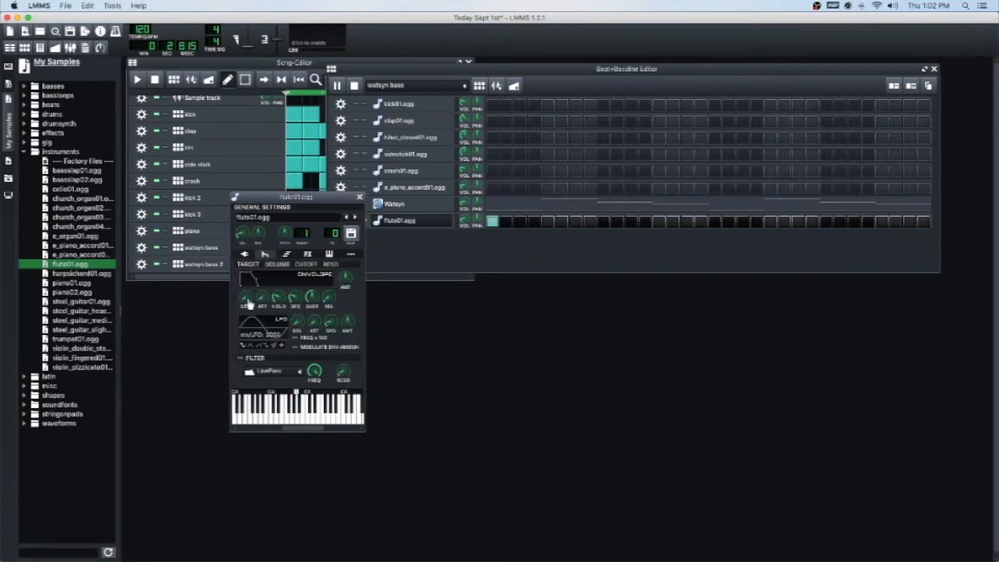
mouse_move(246, 302)
mouse_down()
mouse_move(245, 290)
mouse_move(247, 315)
mouse_move(262, 285)
mouse_move(262, 309)
mouse_up()
drag(262, 299, 263, 285)
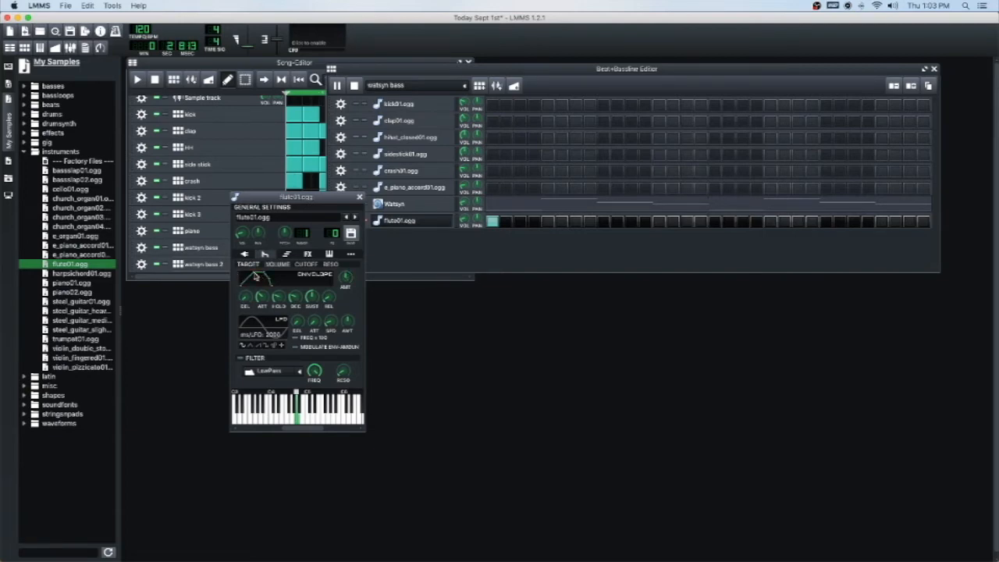
mouse_move(263, 299)
mouse_down()
mouse_move(263, 324)
mouse_move(262, 267)
mouse_move(263, 313)
mouse_up()
drag(262, 301, 262, 314)
Stop the pattern playback and examine the decay and release controls of the flute's envelope
click(353, 85)
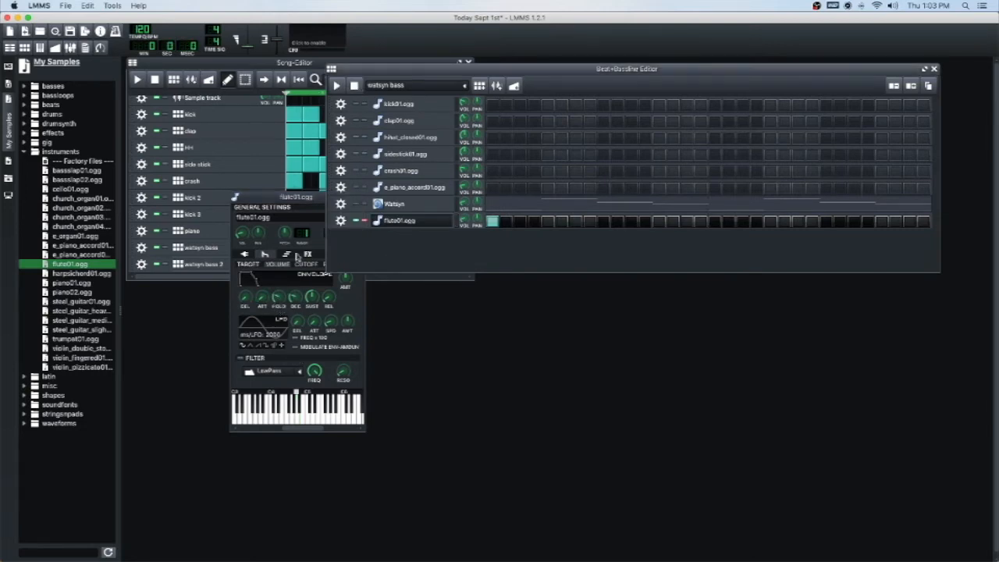
click(302, 209)
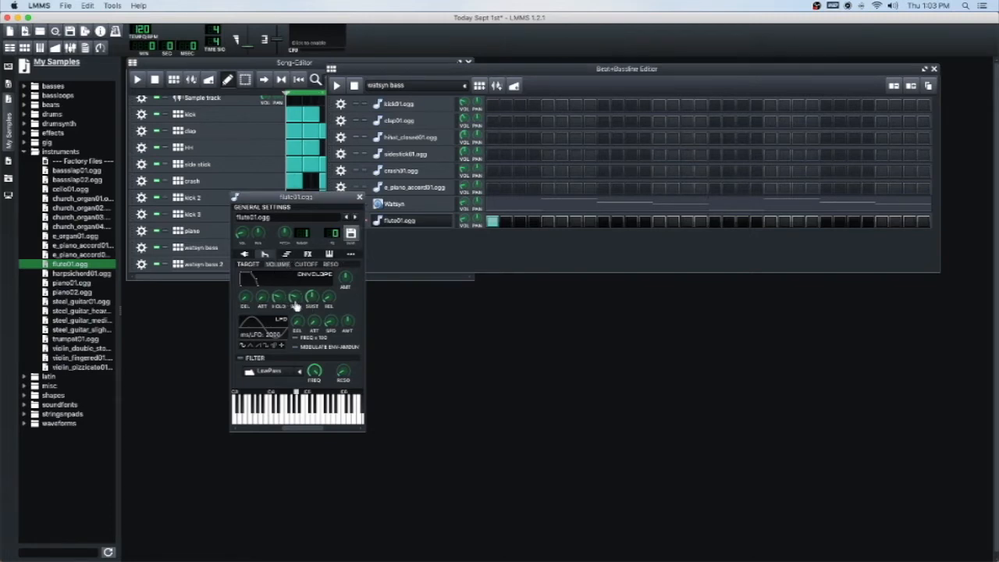
drag(297, 305, 291, 299)
mouse_move(328, 304)
drag(328, 305, 327, 303)
Show the flute's stacking and arpeggio settings, play the pattern and add flute hits on steps 5, 9, 13 and 17
click(288, 256)
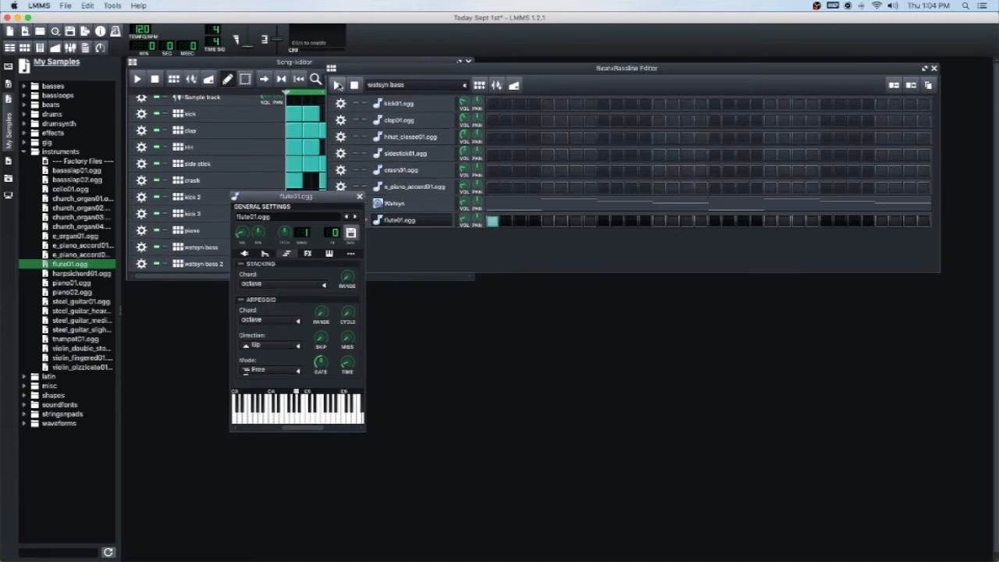
click(338, 84)
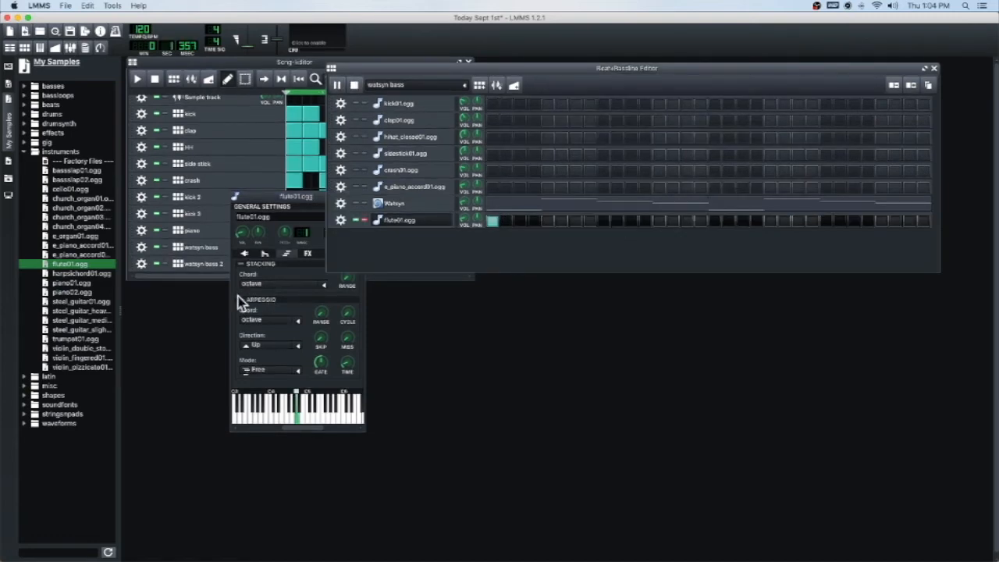
click(548, 221)
click(604, 221)
click(658, 221)
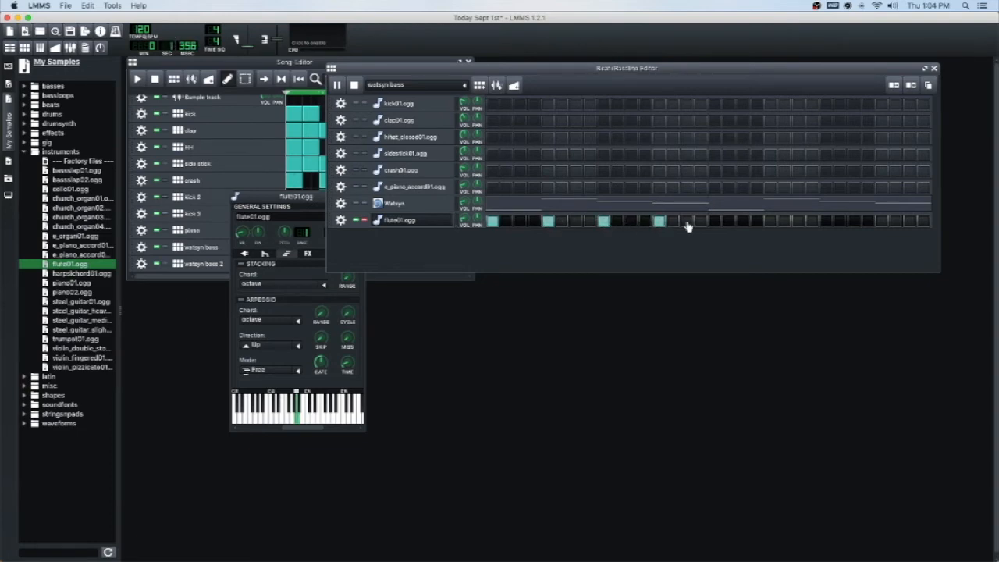
click(714, 221)
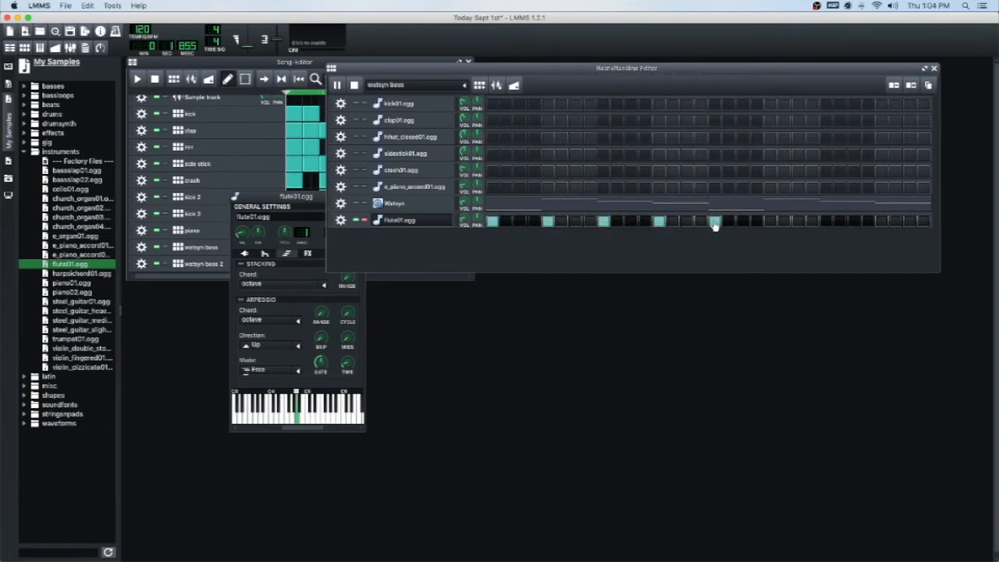
Enable the flute's arpeggio and look through its chord list, keeping the octave chord
click(242, 300)
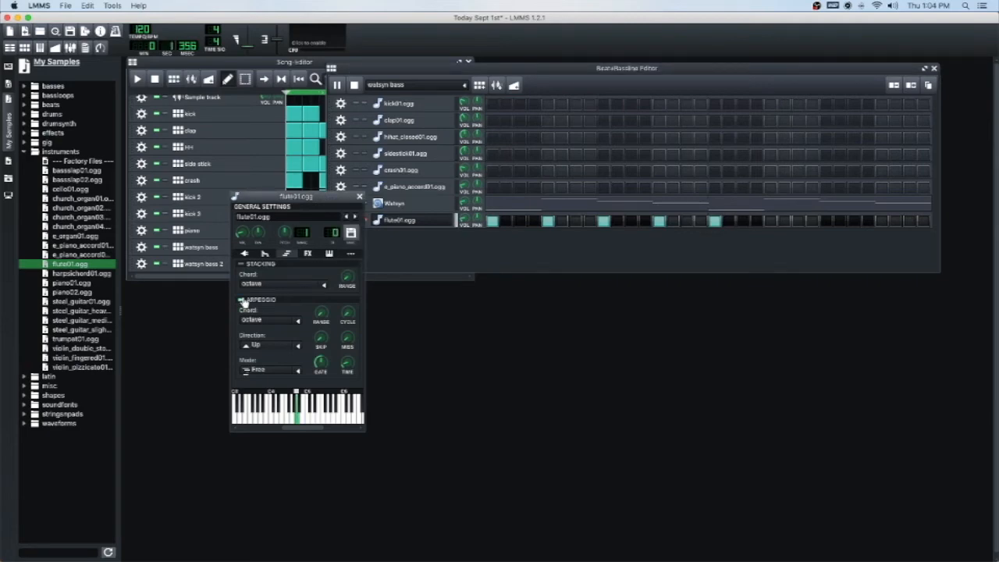
click(301, 321)
click(290, 305)
click(301, 323)
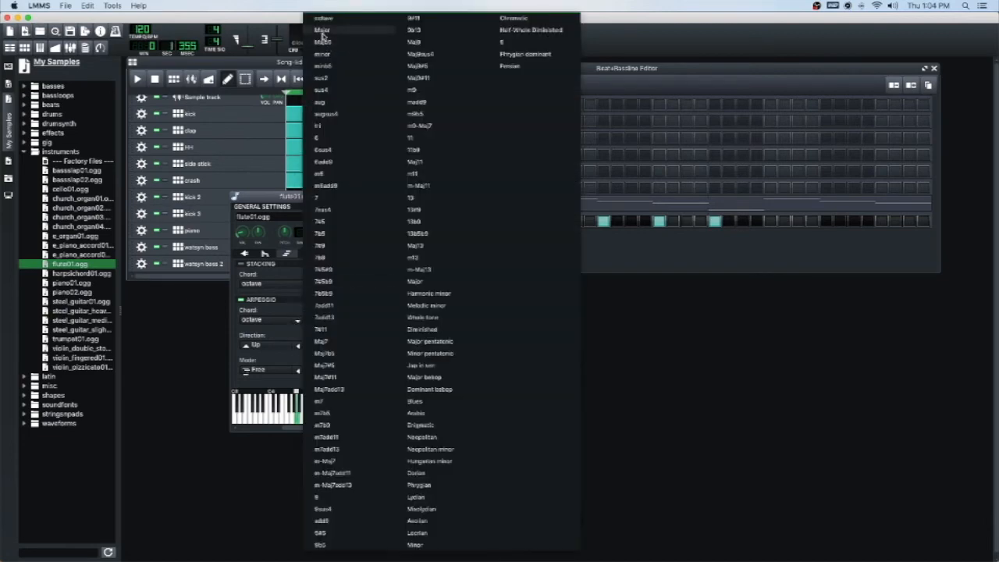
click(613, 69)
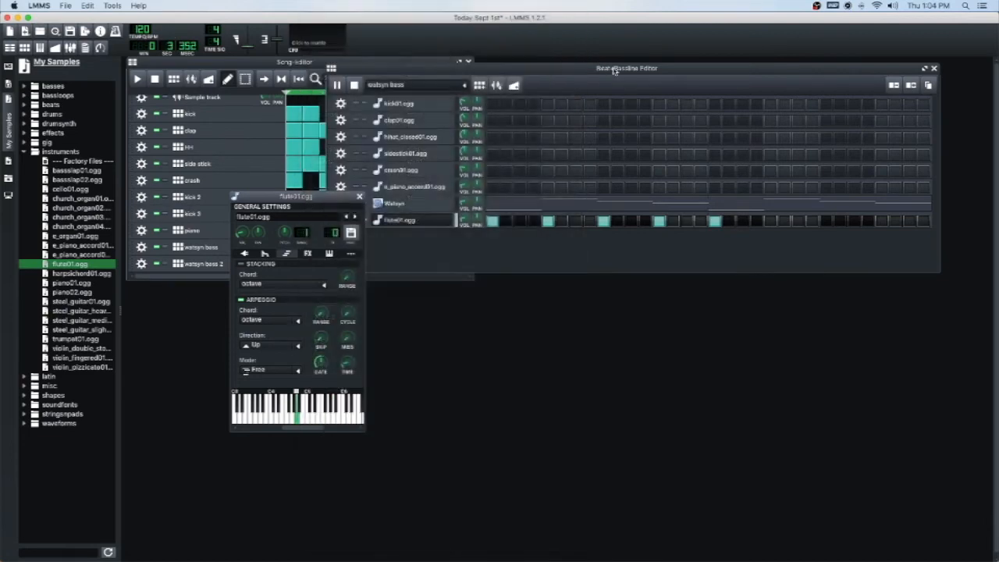
Review the arpeggio's direction and chord options, keeping Up and octave selected
click(296, 346)
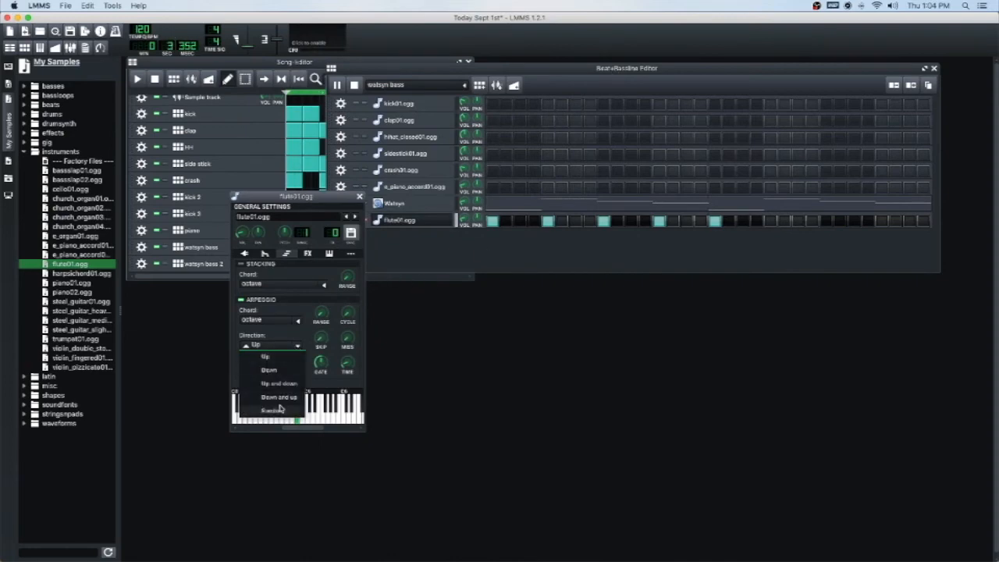
click(284, 352)
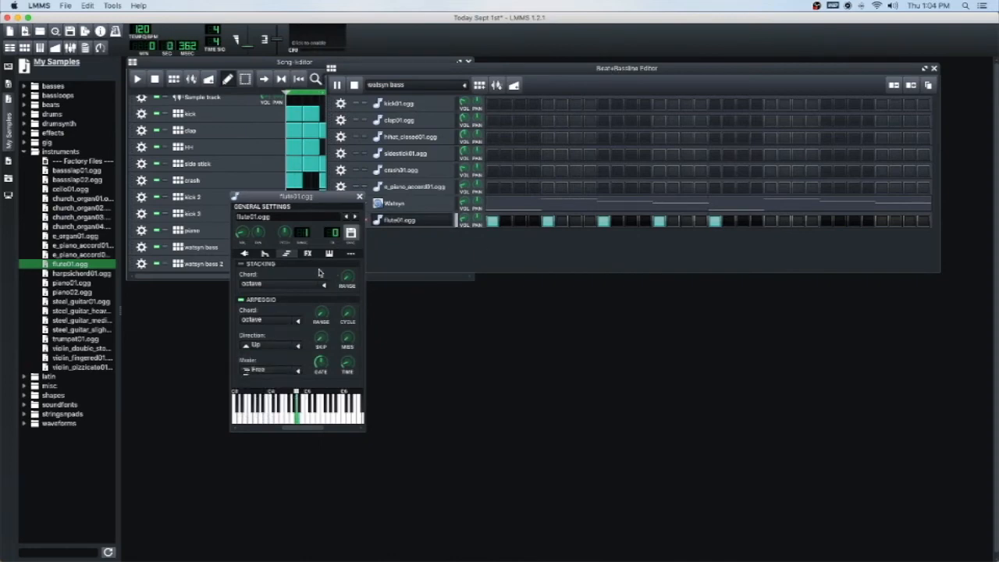
click(296, 324)
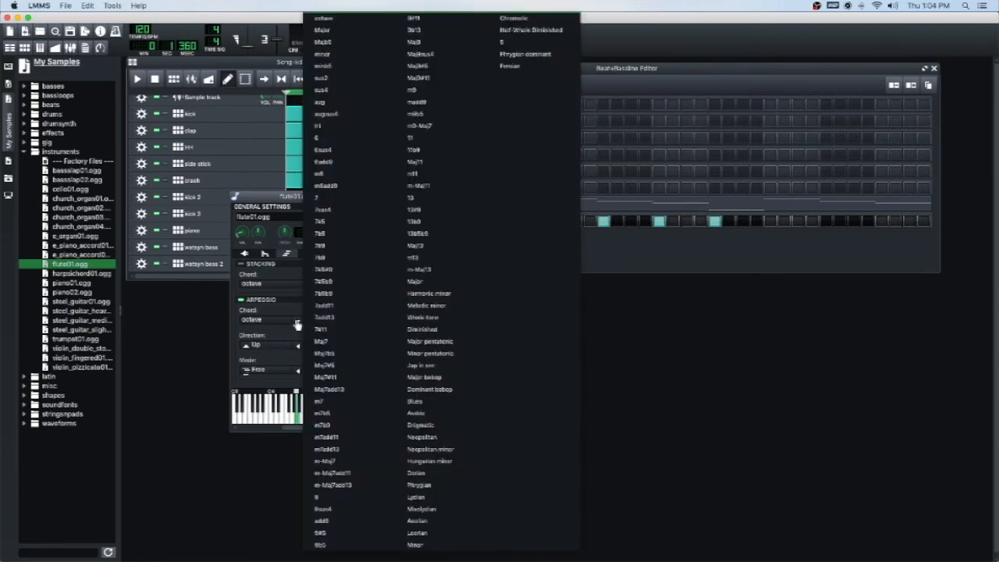
click(276, 339)
Set the arpeggio direction to Random and keep its mode at Free
click(298, 348)
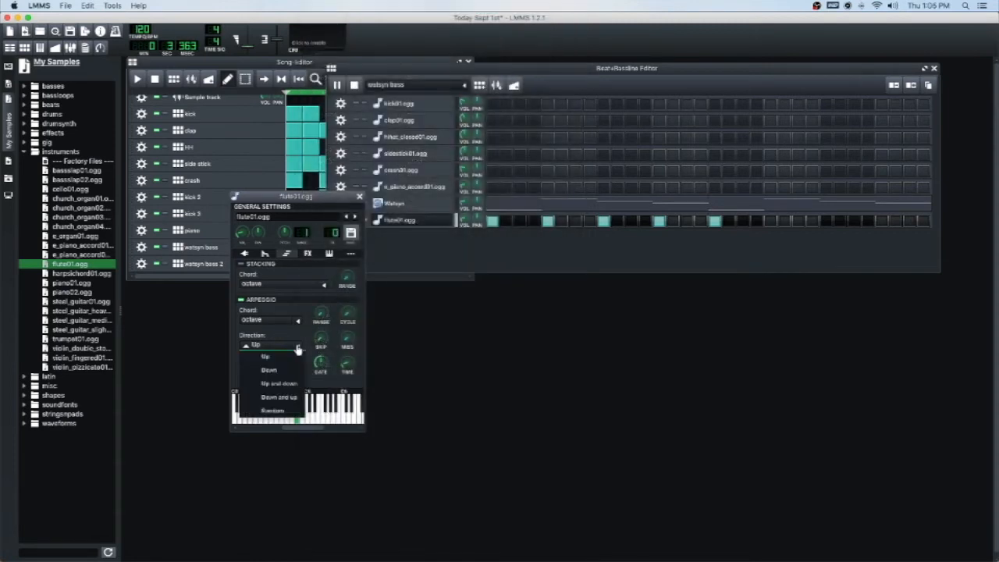
click(273, 411)
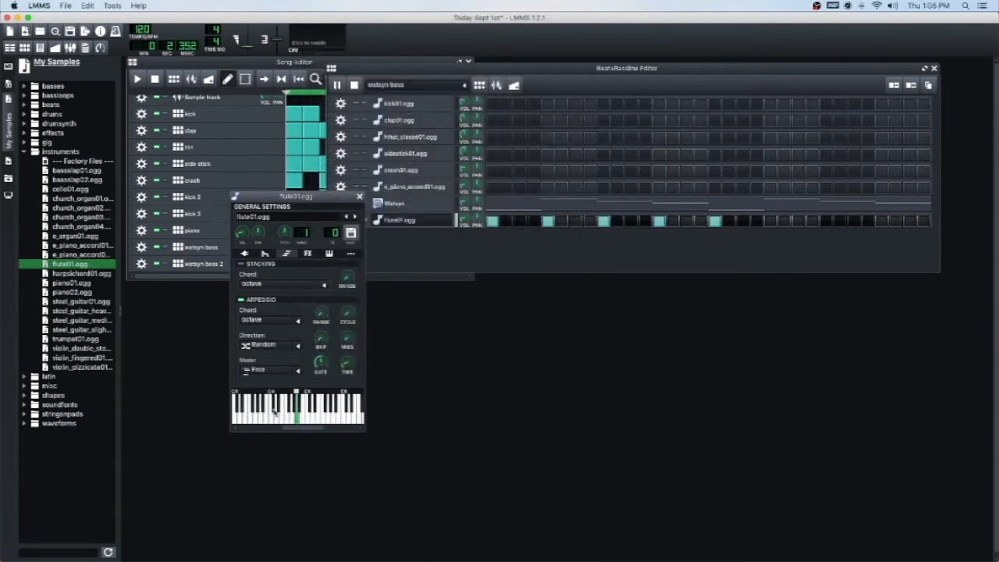
click(295, 369)
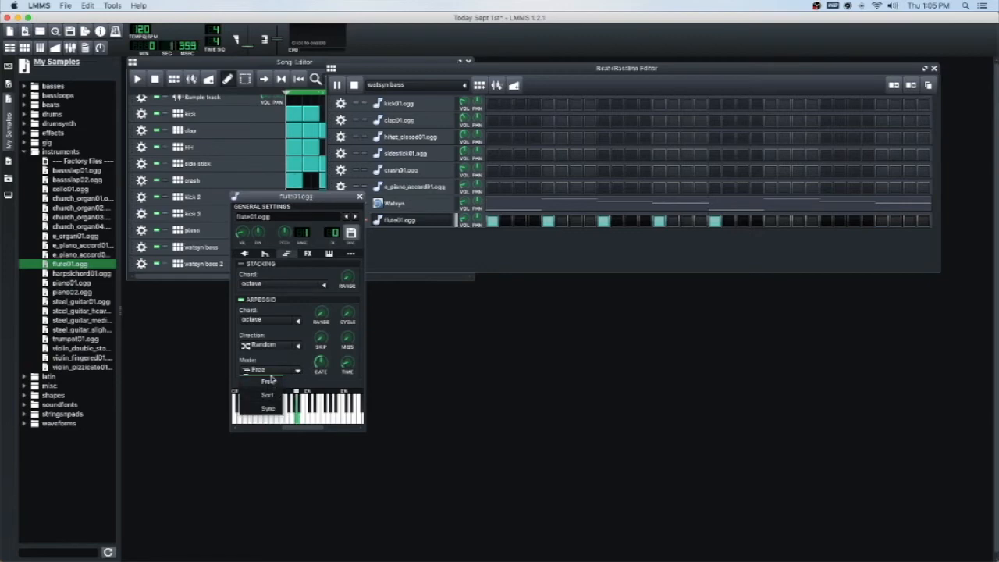
click(272, 384)
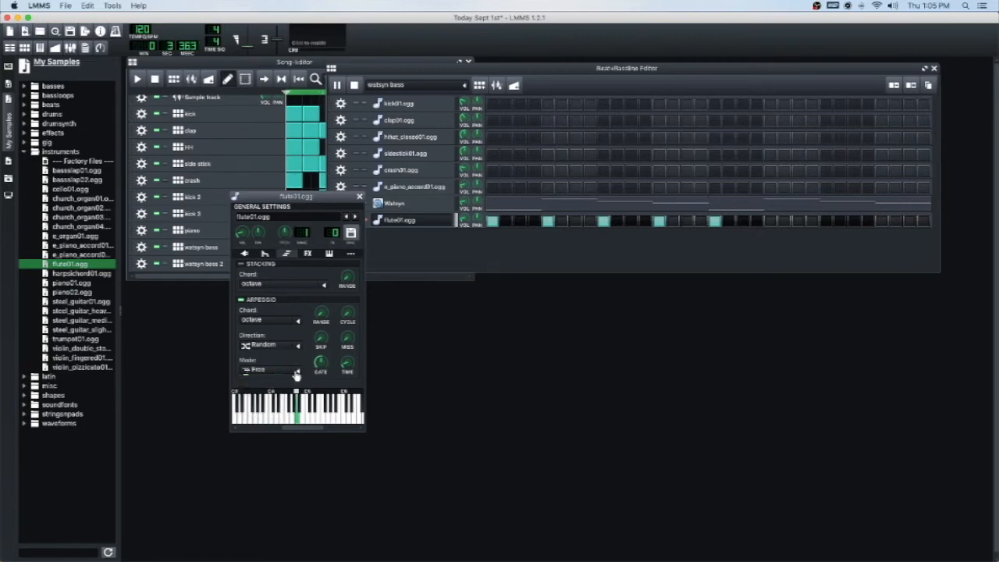
Set the flute's arpeggio direction to Down and keep its mode at Free
click(295, 372)
click(282, 351)
click(286, 347)
click(283, 370)
click(297, 346)
click(318, 337)
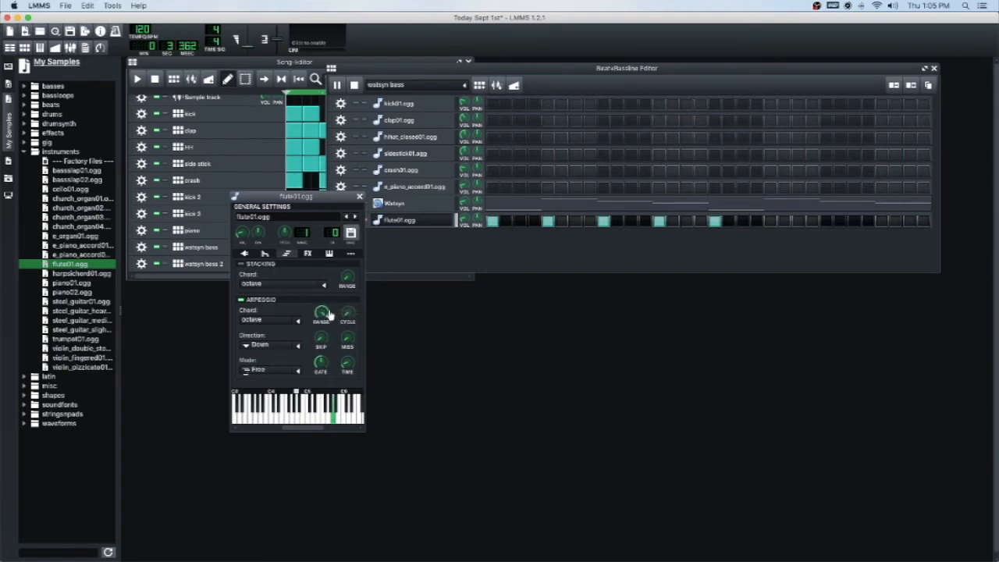
Try a higher arpeggio range while the flute pattern plays, return it to its minimum, and stop playback
drag(322, 315, 348, 305)
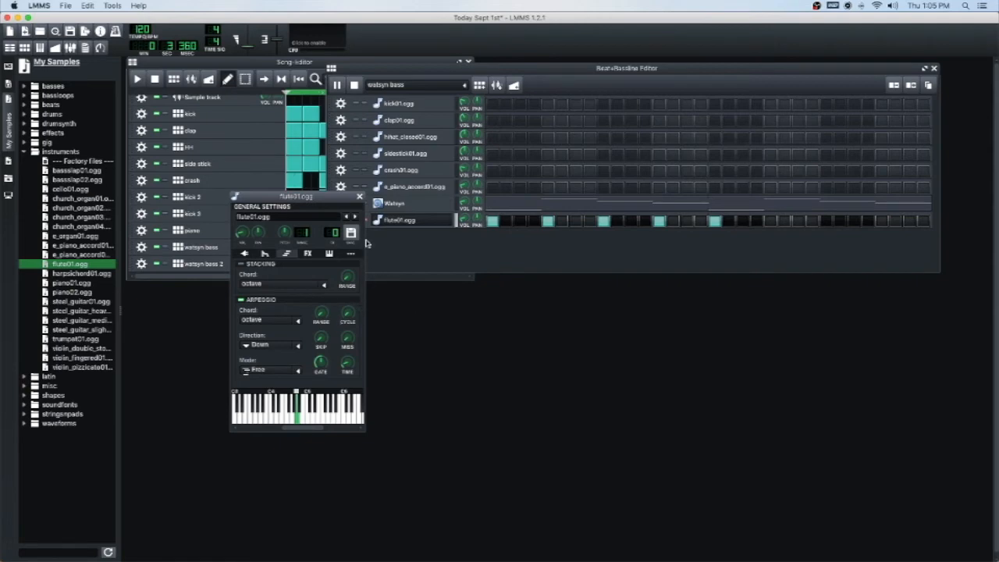
click(354, 83)
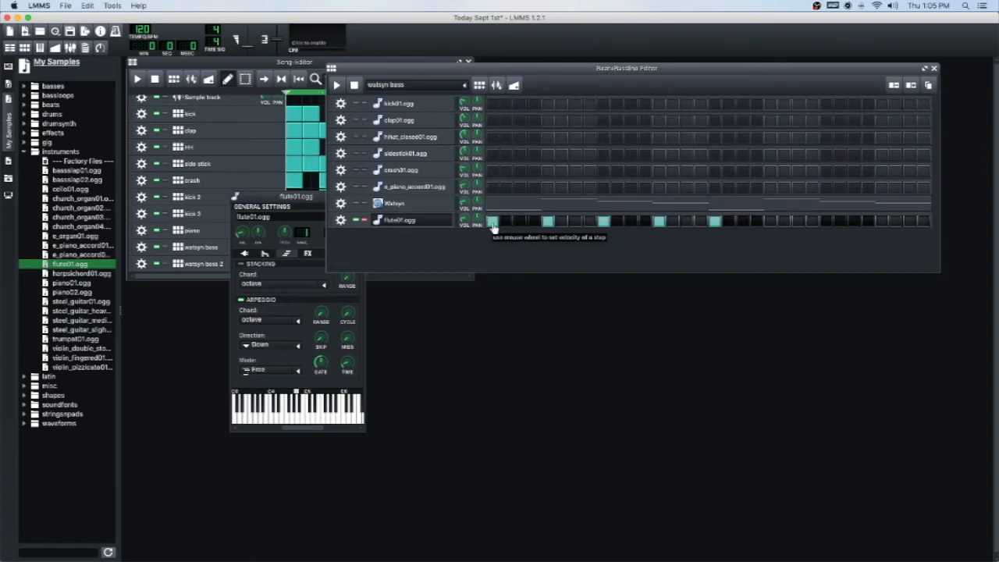
Look through the flute's effects chain, MIDI and miscellaneous settings
click(311, 280)
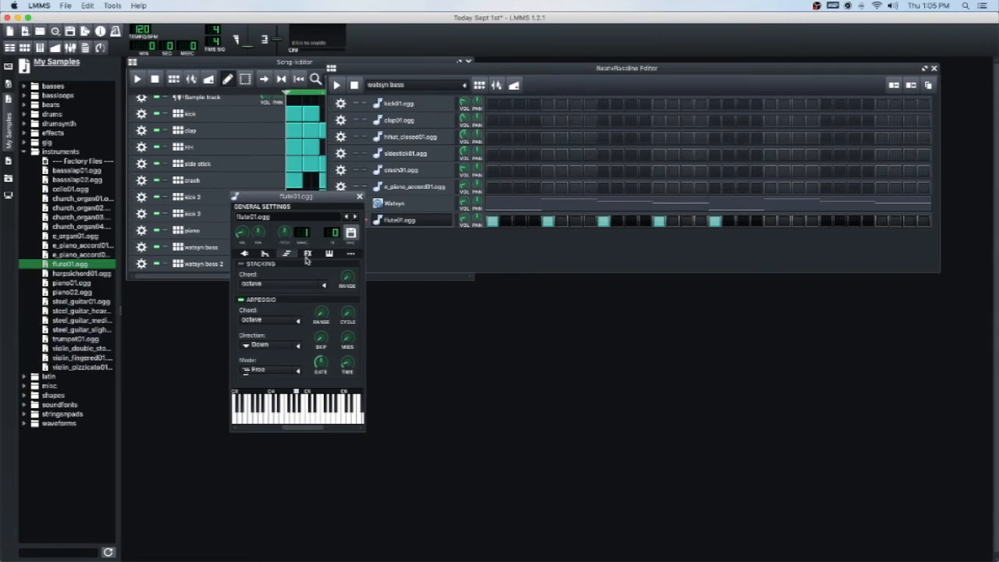
click(308, 254)
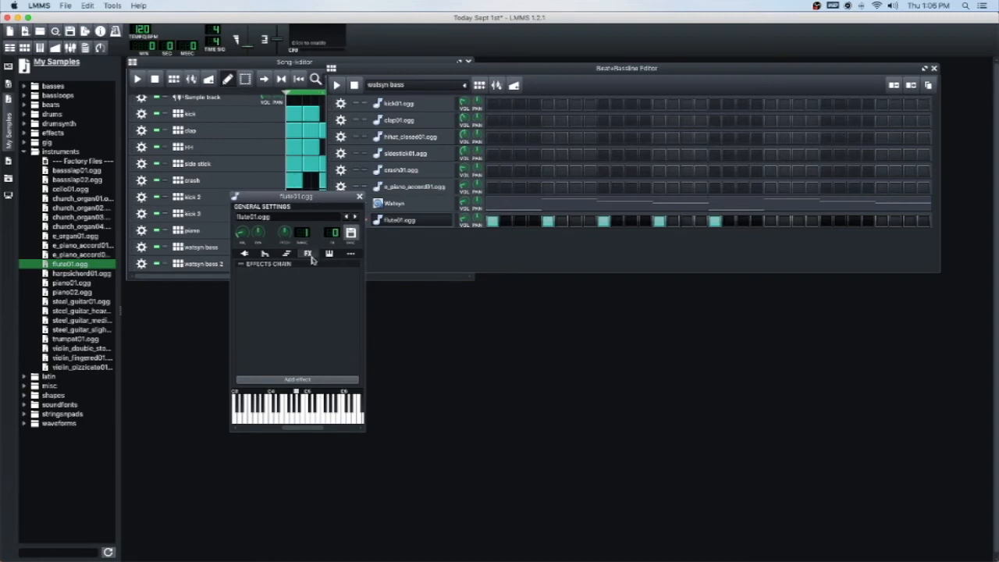
click(331, 256)
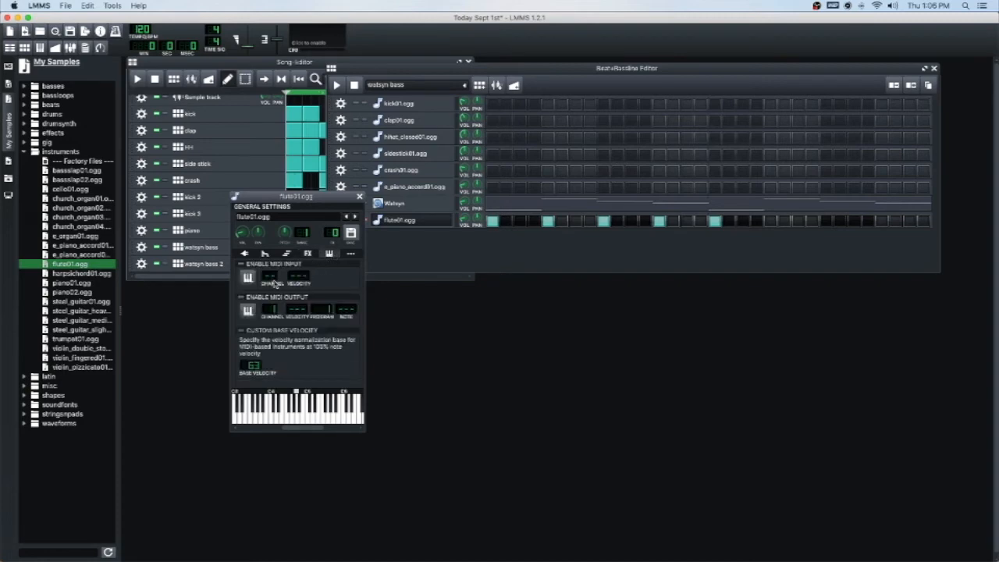
click(350, 255)
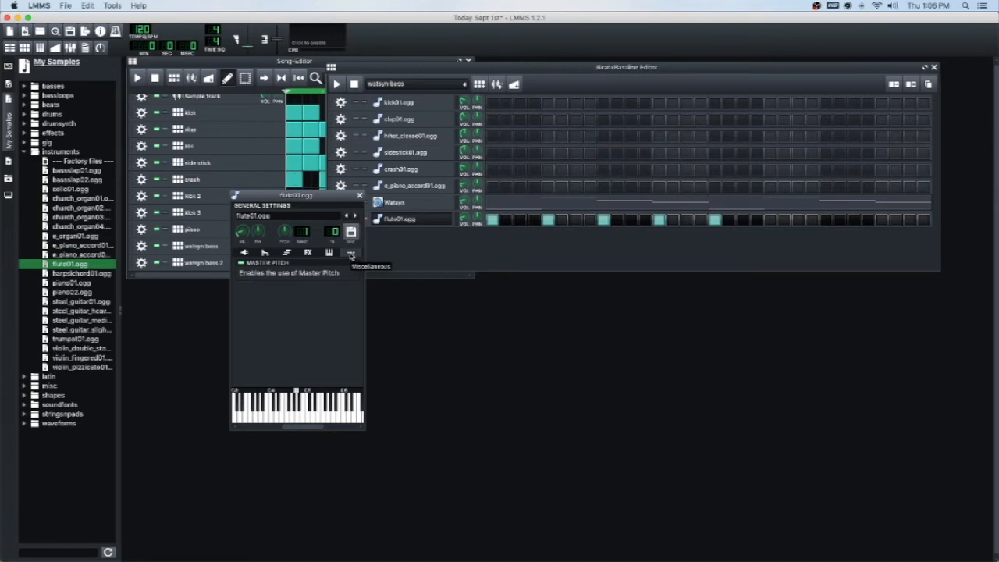
Review the flute's sample settings and its cutoff and resonance envelopes, returning to the sample settings
scroll(351, 256, up, 5)
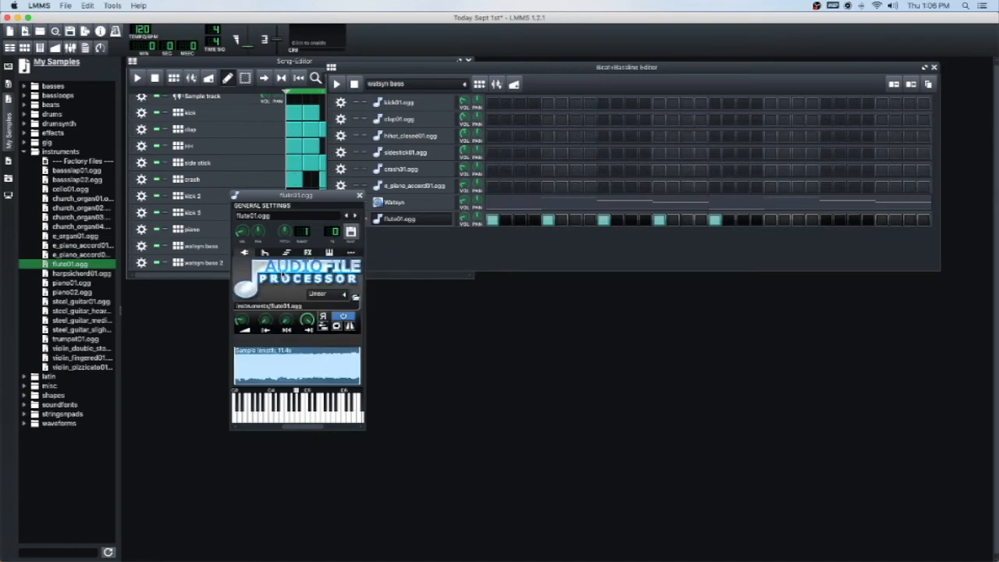
click(266, 254)
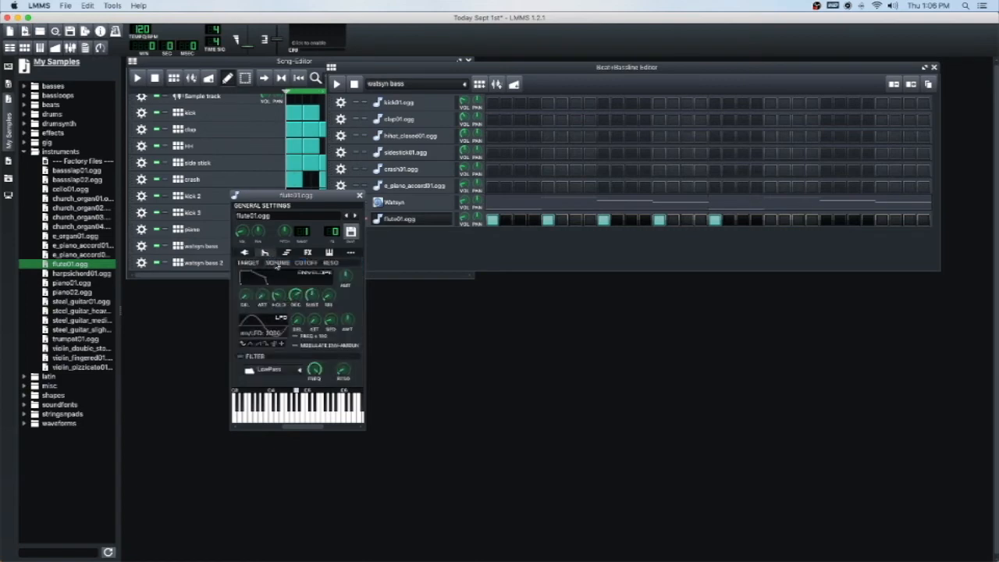
click(304, 263)
click(329, 264)
click(246, 253)
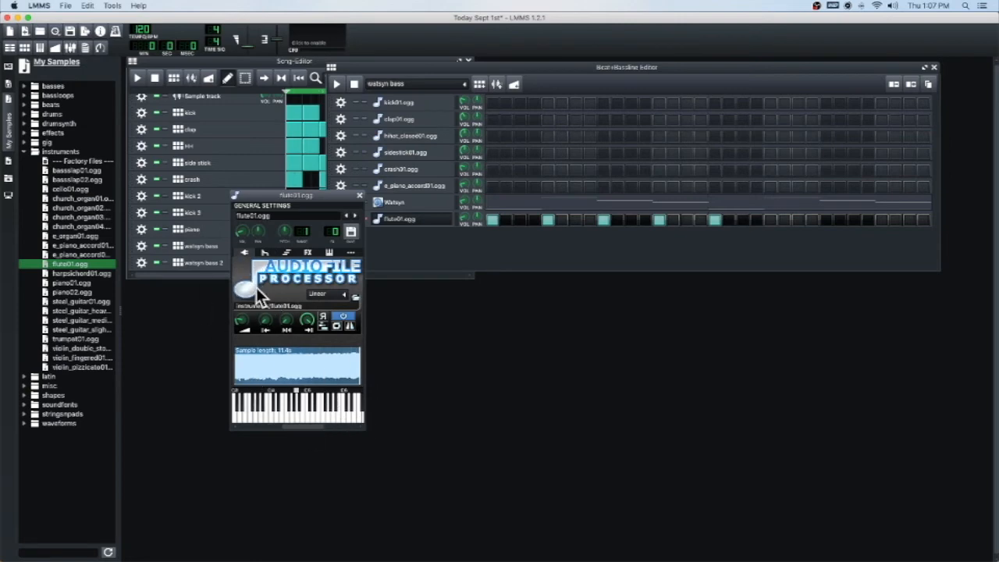
Move the flute's instrument window to the empty area below the Beat+Bassline Editor
drag(303, 202, 434, 197)
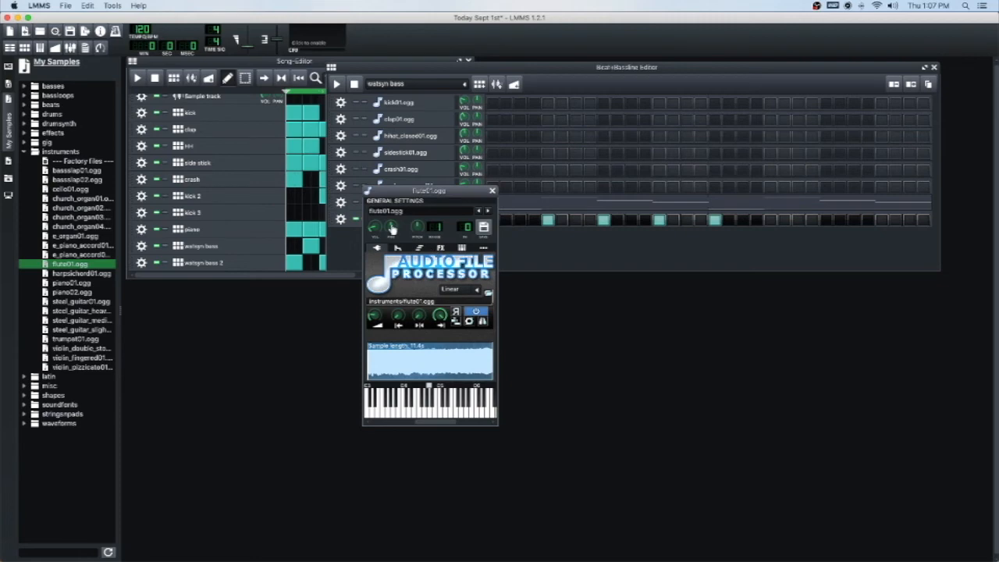
mouse_move(392, 228)
mouse_down()
mouse_move(392, 209)
mouse_move(392, 249)
mouse_move(389, 212)
mouse_move(393, 228)
mouse_up()
drag(437, 230, 360, 194)
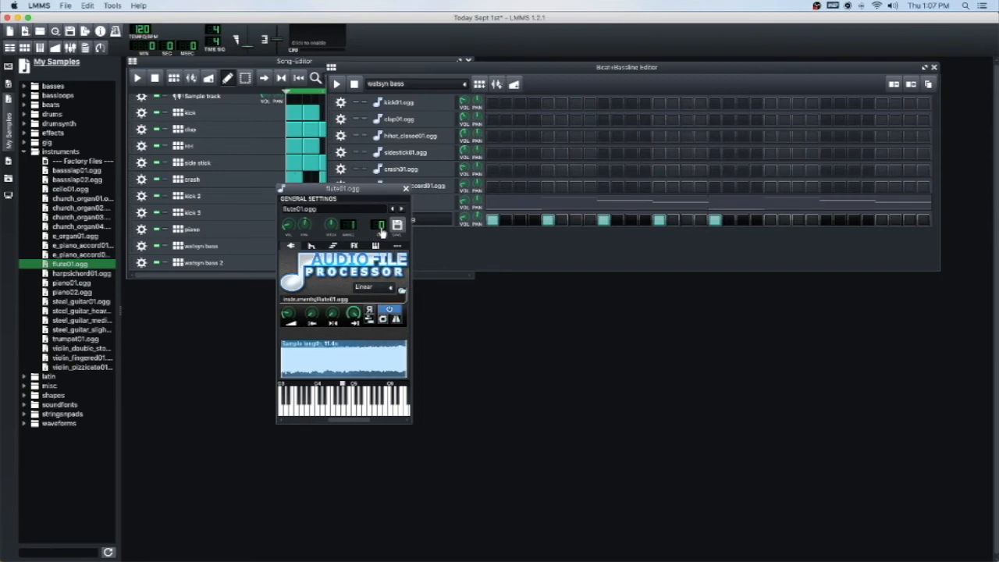
drag(359, 189, 502, 244)
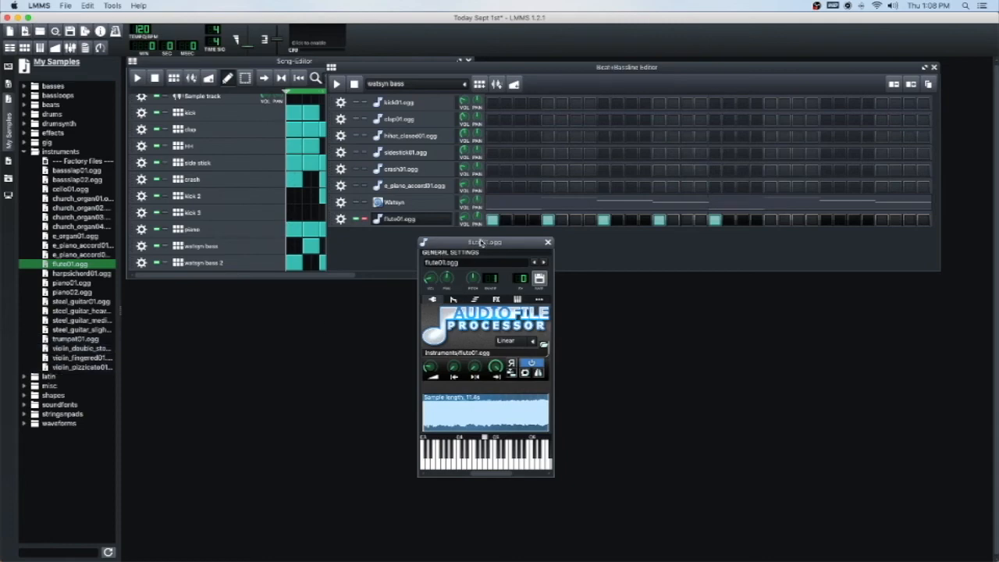
drag(482, 241, 491, 289)
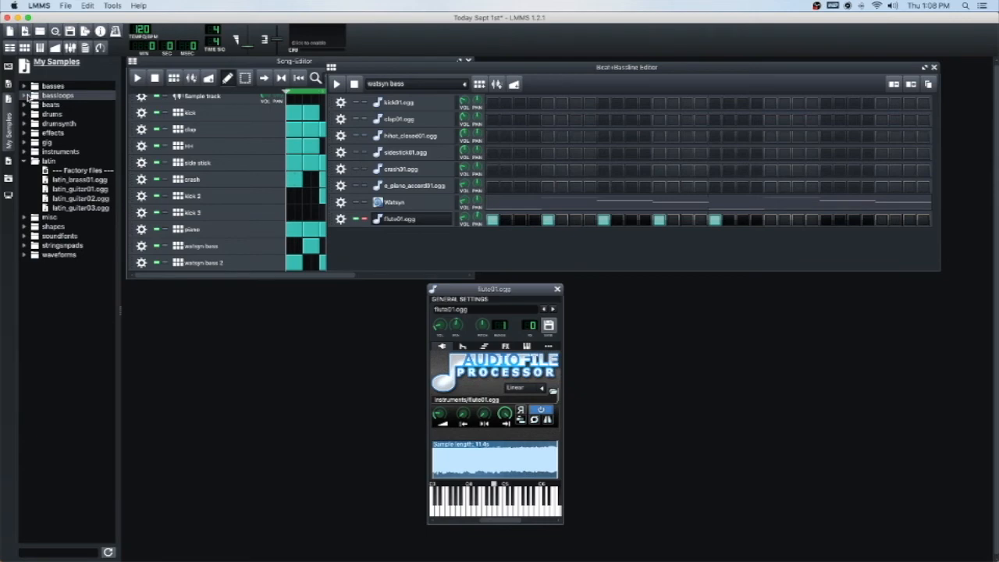
Expand the bassloops sample folder and try to add tb303_01.ogg to the Beat+Bassline Editor
click(24, 96)
click(58, 145)
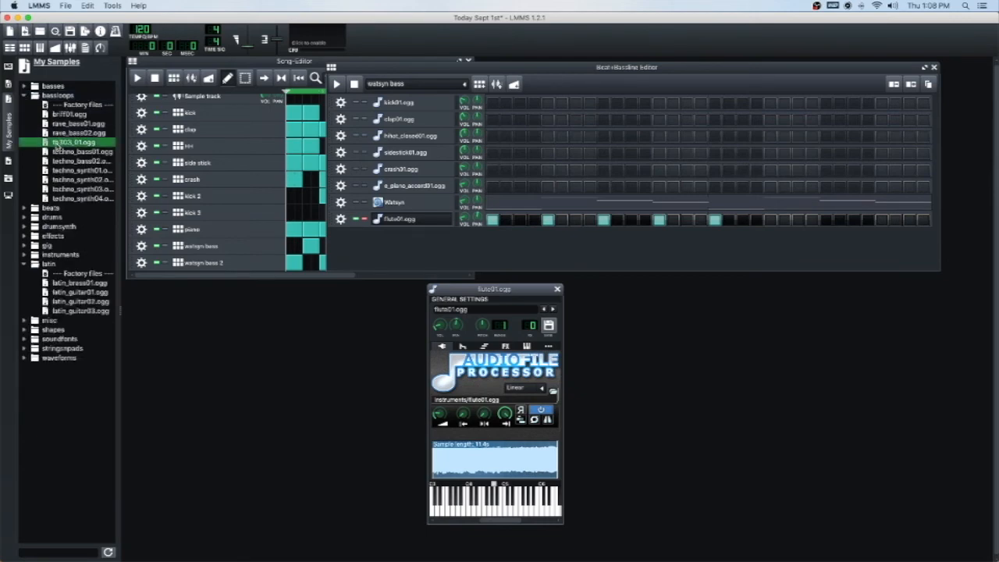
drag(58, 148, 394, 247)
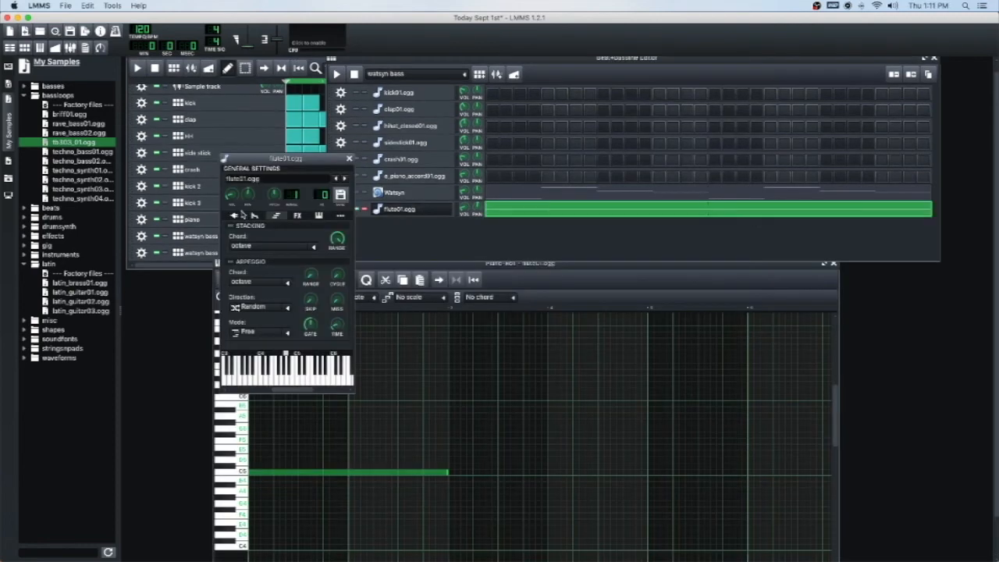
Move the flute's window over the Song-Editor and show its stacking and arpeggio settings
click(234, 215)
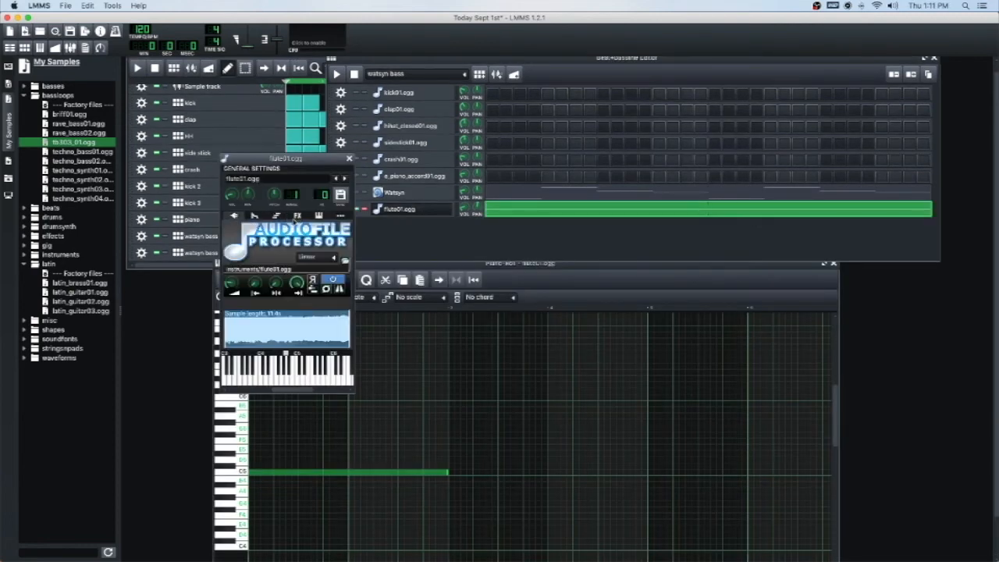
click(299, 216)
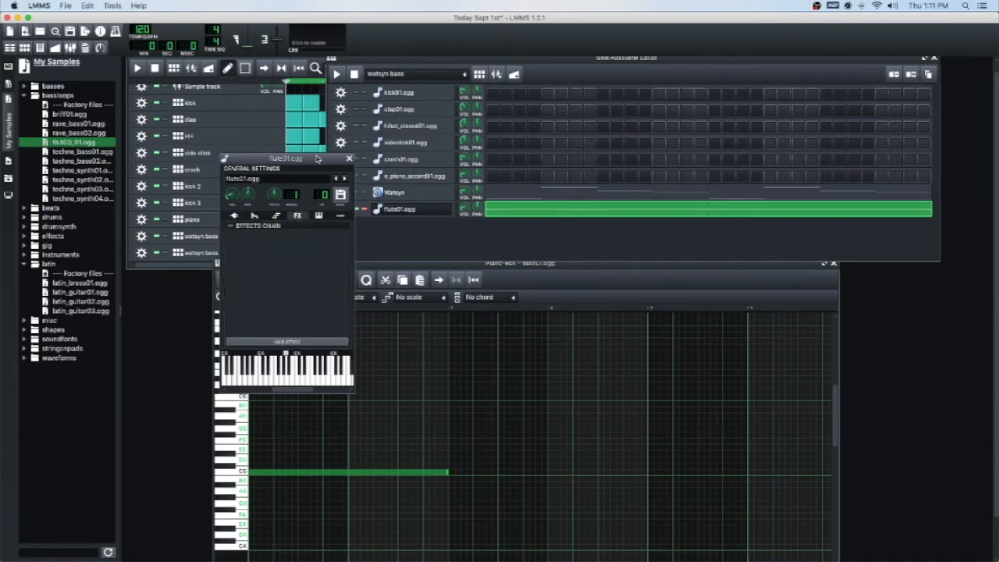
drag(318, 160, 235, 139)
click(240, 207)
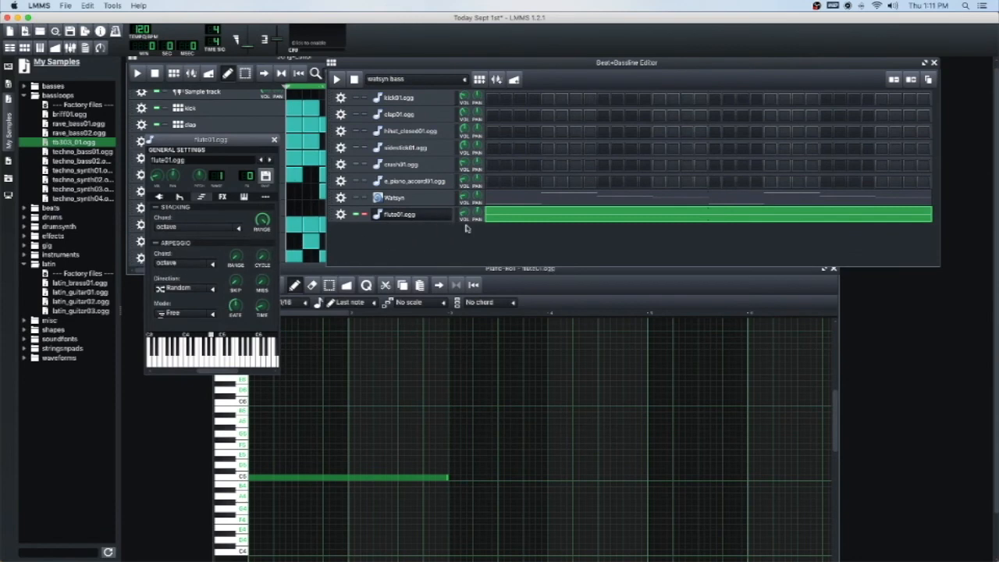
Play the flute's long note without arpeggio, then enable the arpeggio and play it again for comparison
click(335, 79)
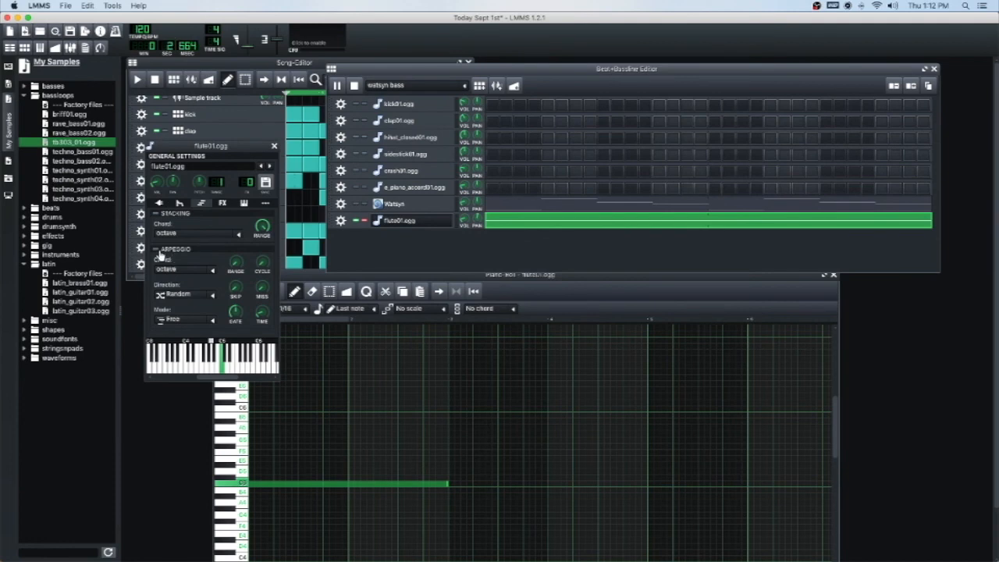
key(space)
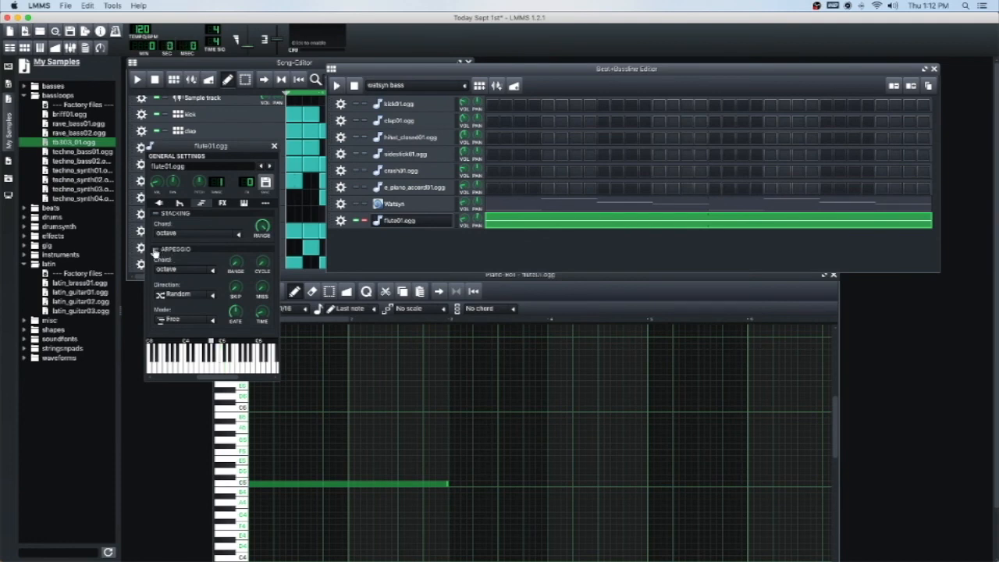
click(156, 249)
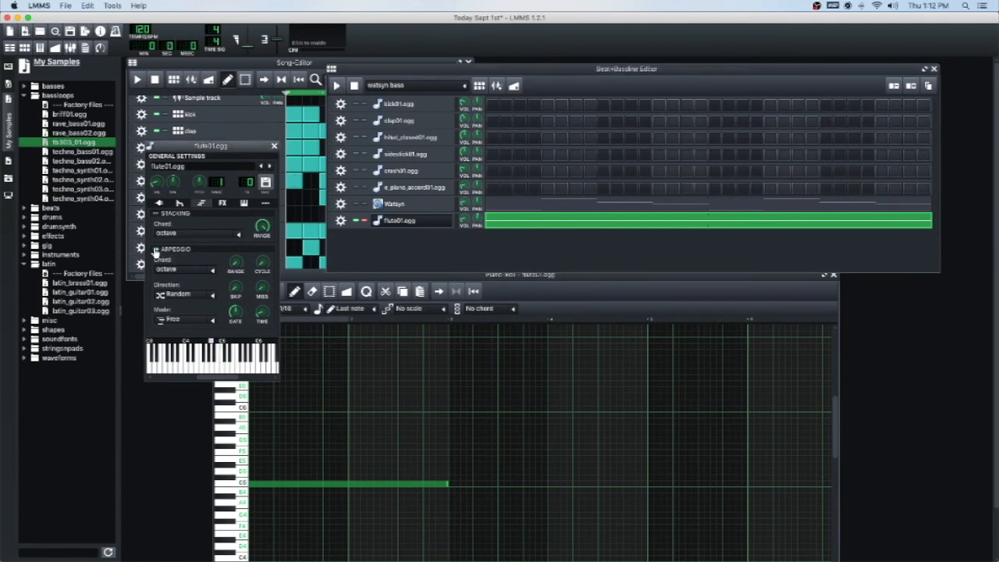
click(337, 84)
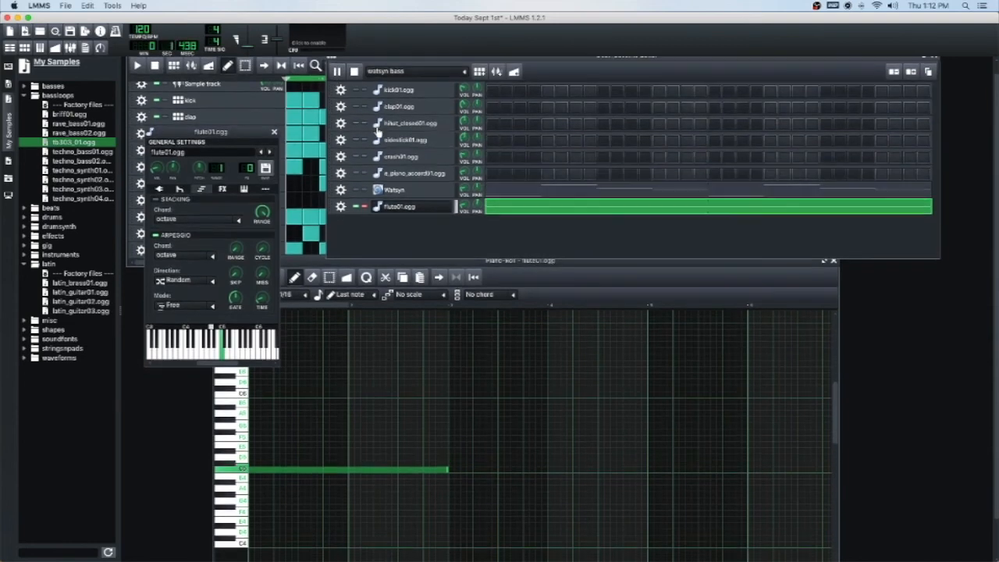
key(space)
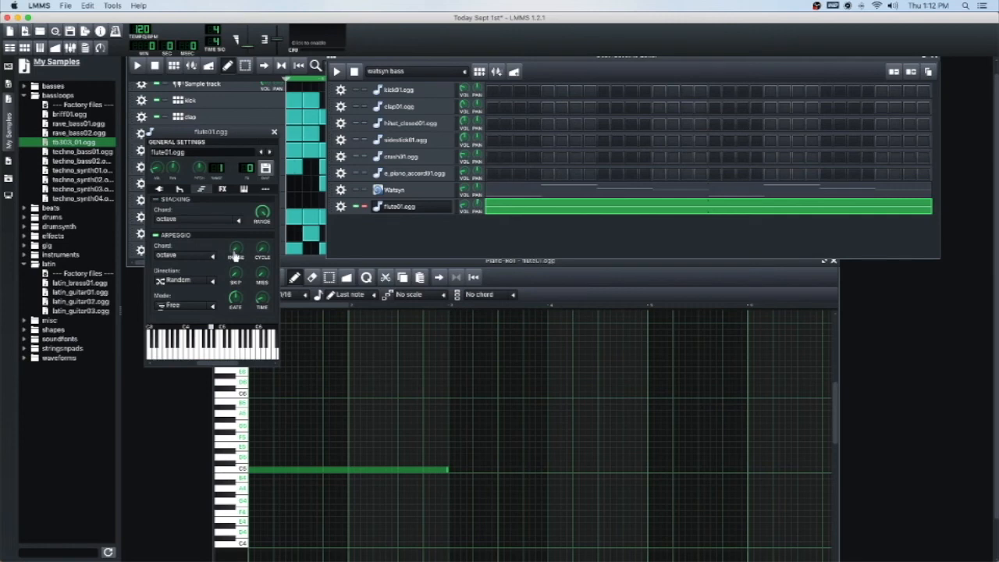
Try higher arpeggio range and cycle values during playback, return both to their minimum, and stop the pattern
key(space)
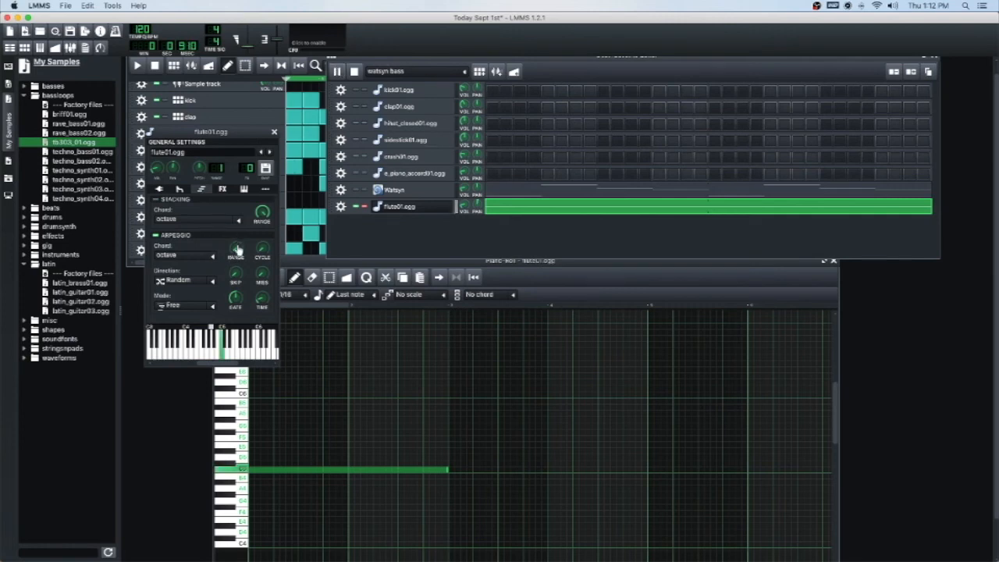
drag(238, 247, 227, 234)
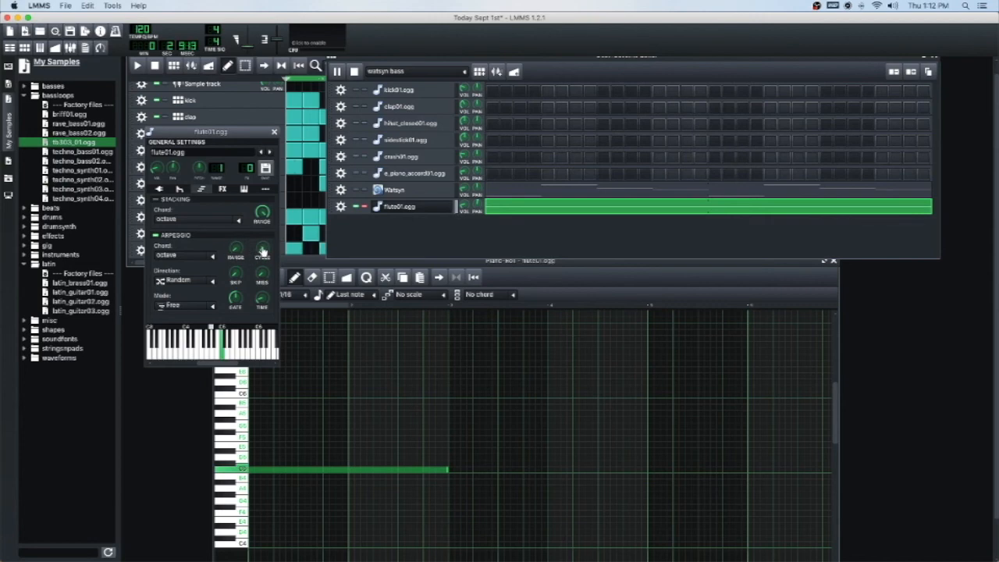
drag(263, 250, 237, 248)
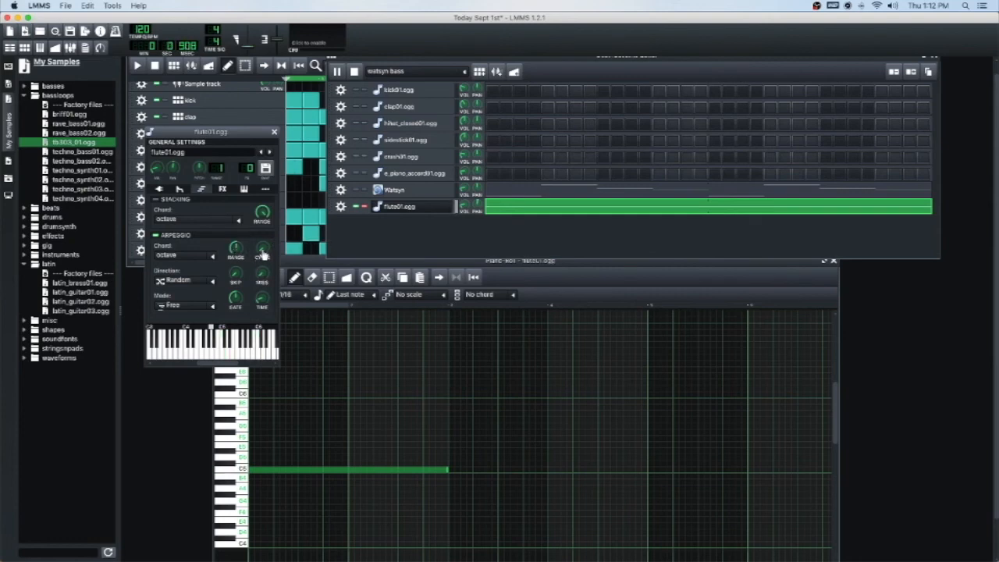
drag(263, 254, 263, 242)
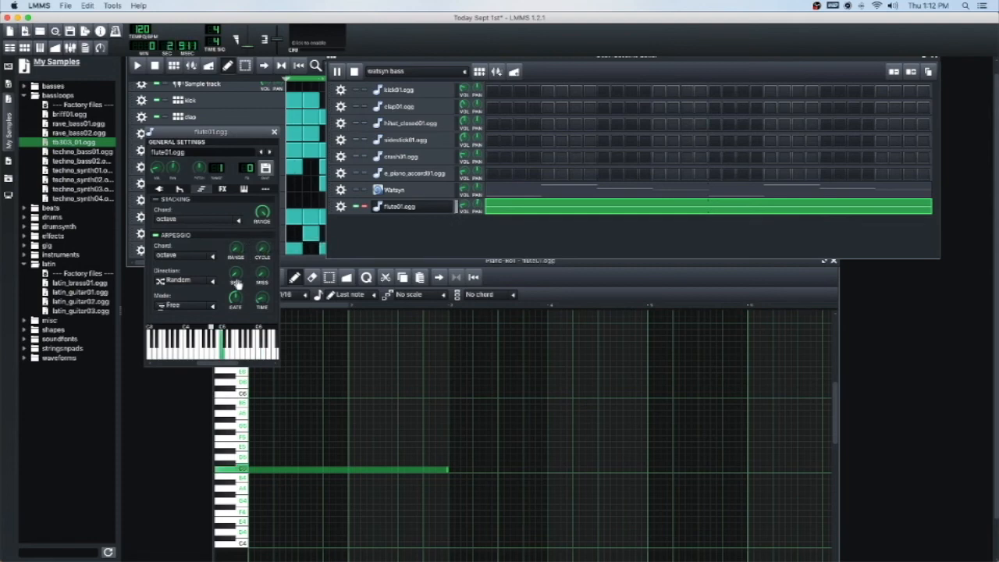
click(354, 71)
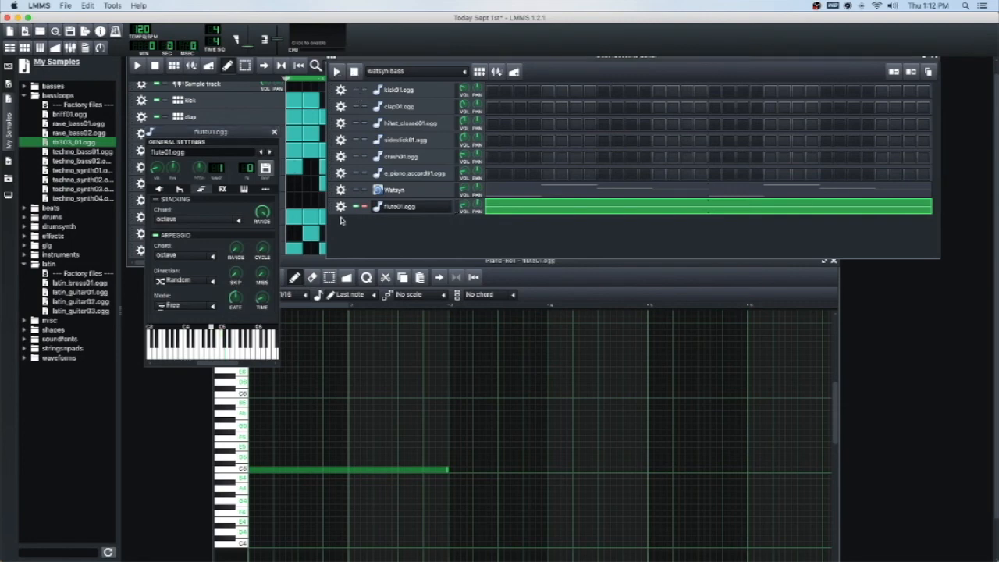
Set the flute's arpeggio direction to Up and play the pattern
click(213, 280)
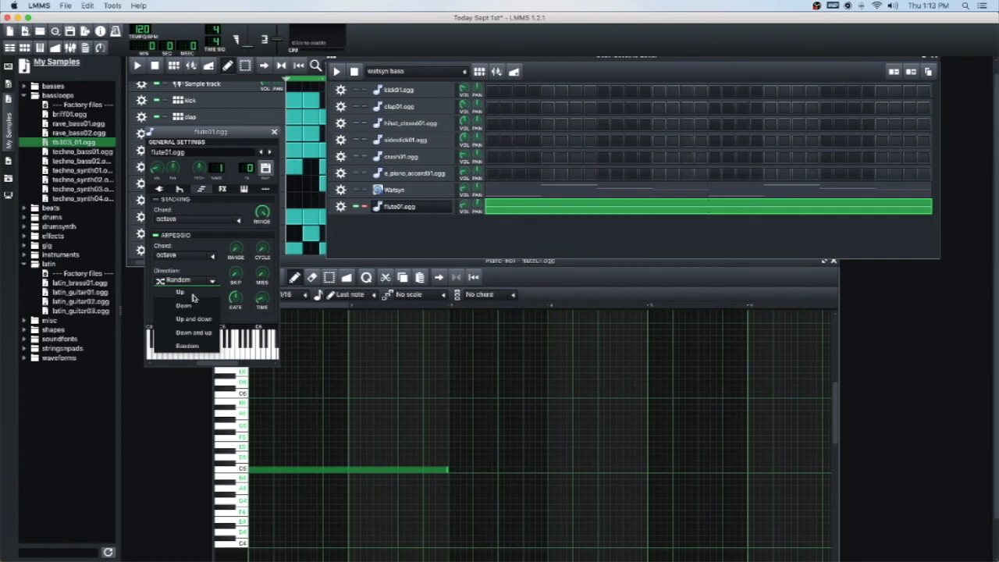
click(193, 294)
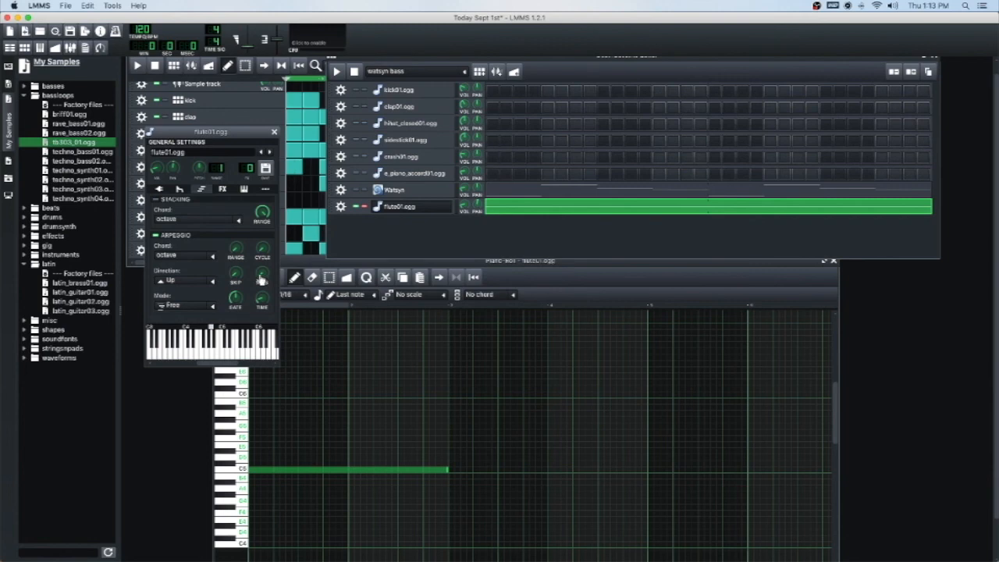
scroll(349, 71, down, 1)
click(336, 61)
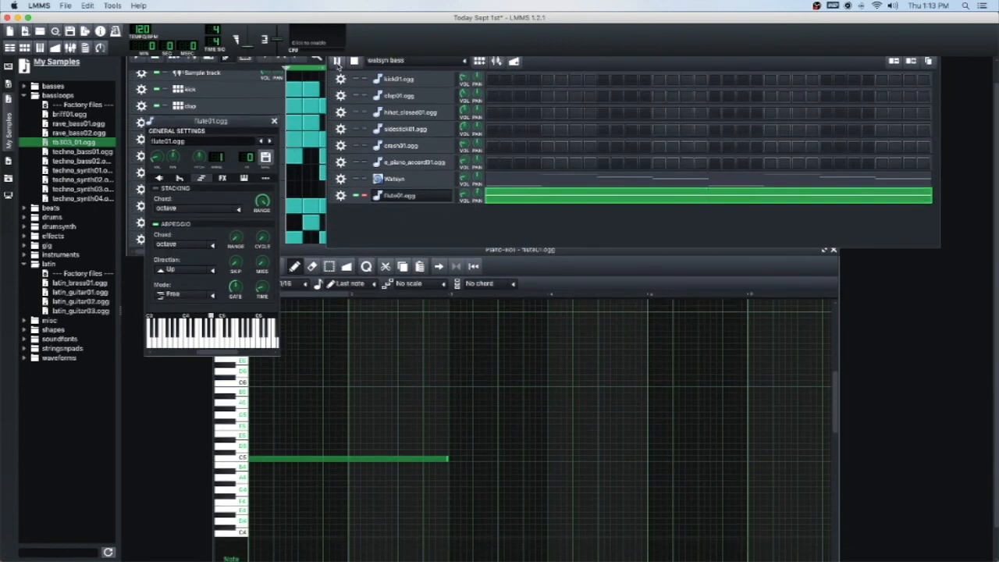
Try higher arpeggio skip and miss rates, return both to 0%, and stop playback
drag(237, 266, 236, 236)
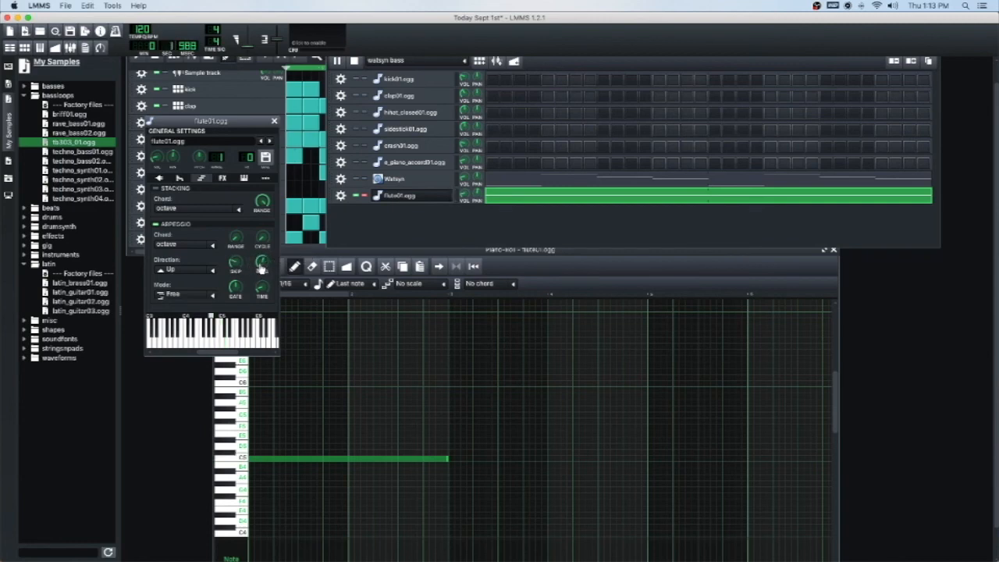
drag(261, 268, 240, 246)
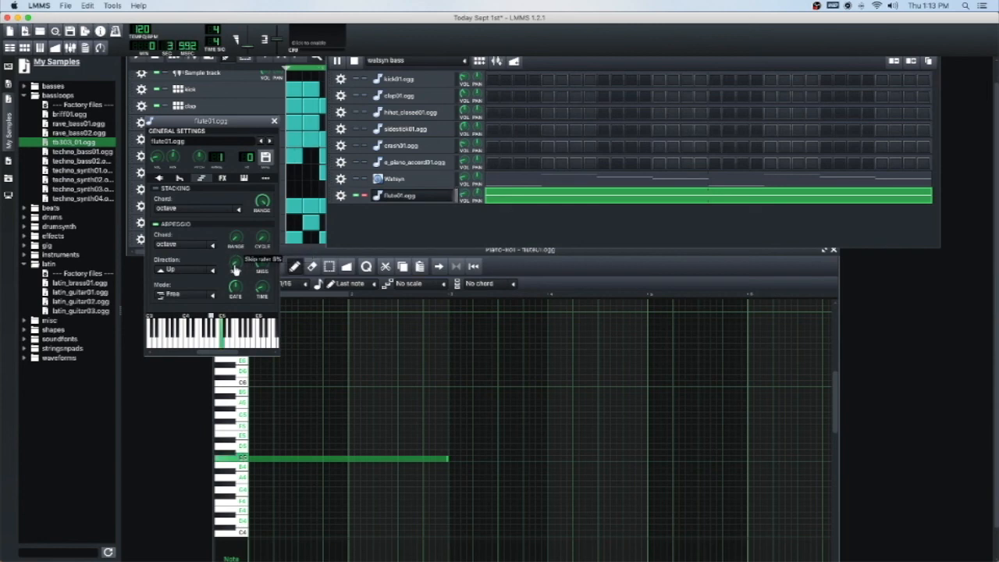
drag(263, 265, 262, 275)
click(354, 61)
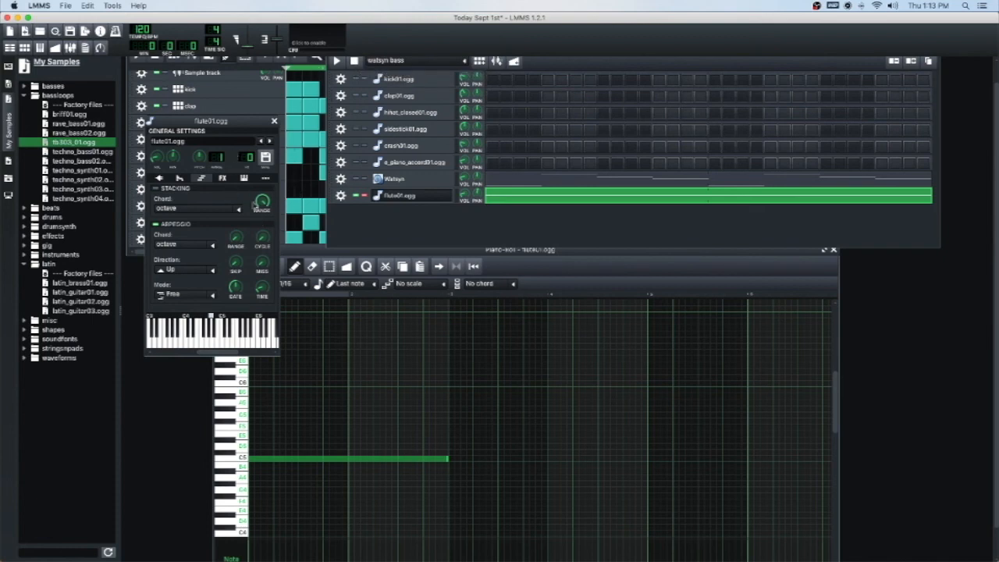
View the flute's effects chain, then move its sample start point slightly later in the AudioFileProcessor settings
click(223, 178)
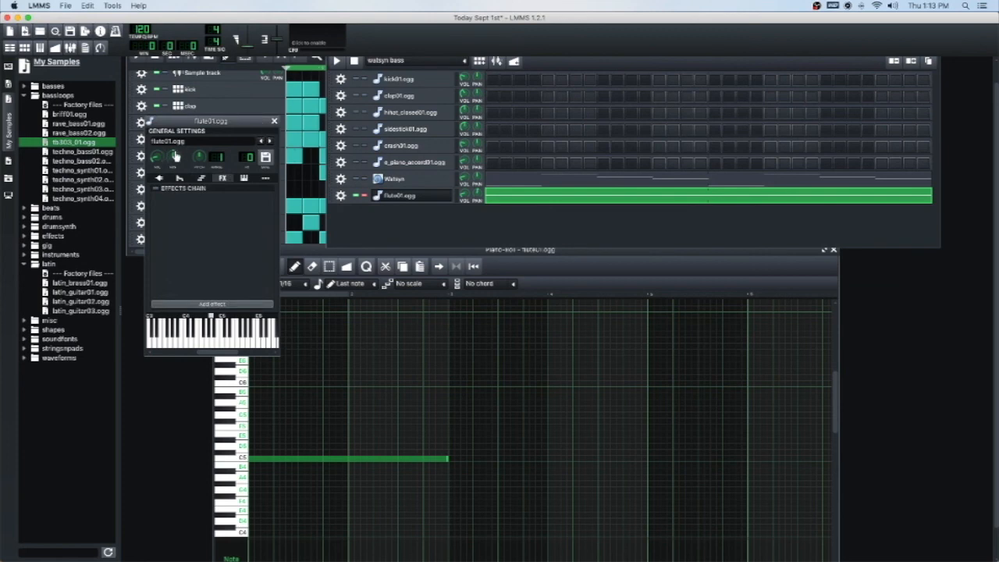
click(163, 178)
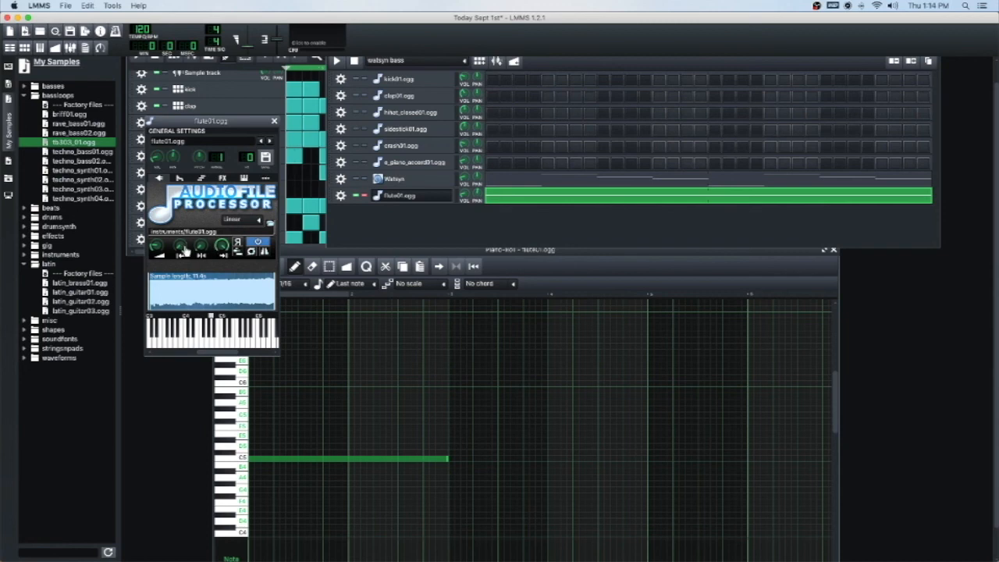
mouse_move(185, 250)
mouse_down()
mouse_move(184, 240)
mouse_move(184, 254)
mouse_up()
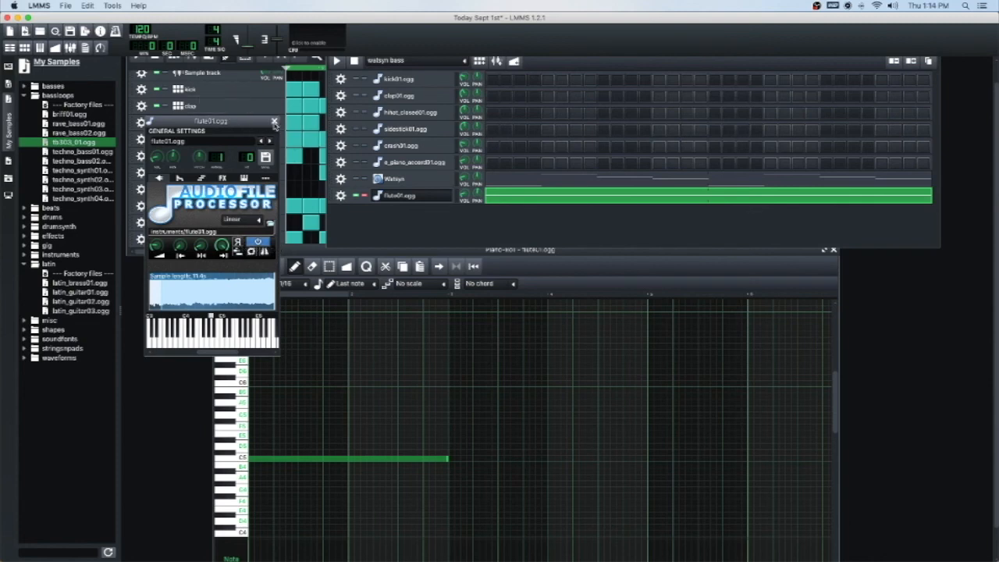
Close the flute01.ogg instrument window and its Piano-Roll
click(274, 122)
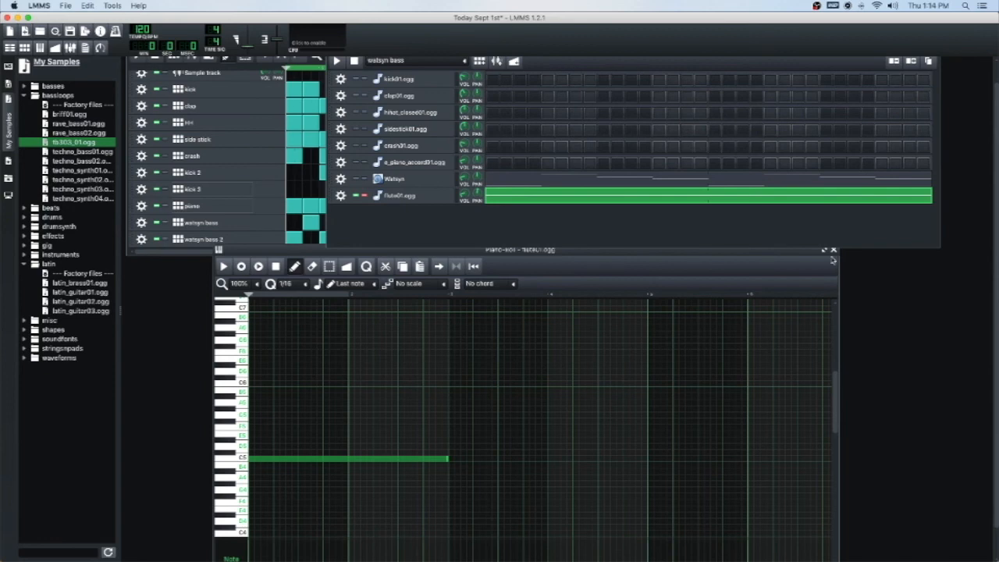
click(806, 265)
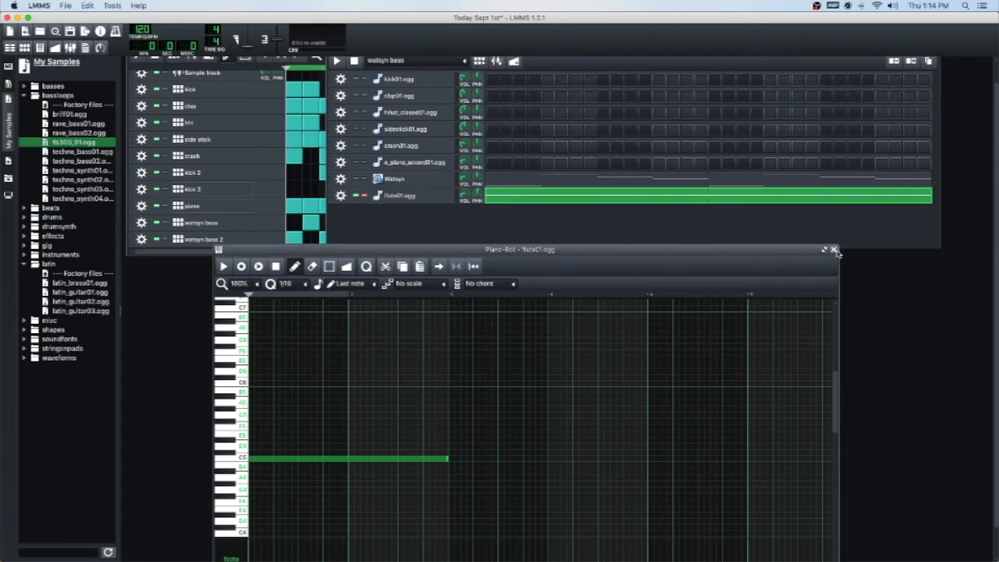
click(834, 250)
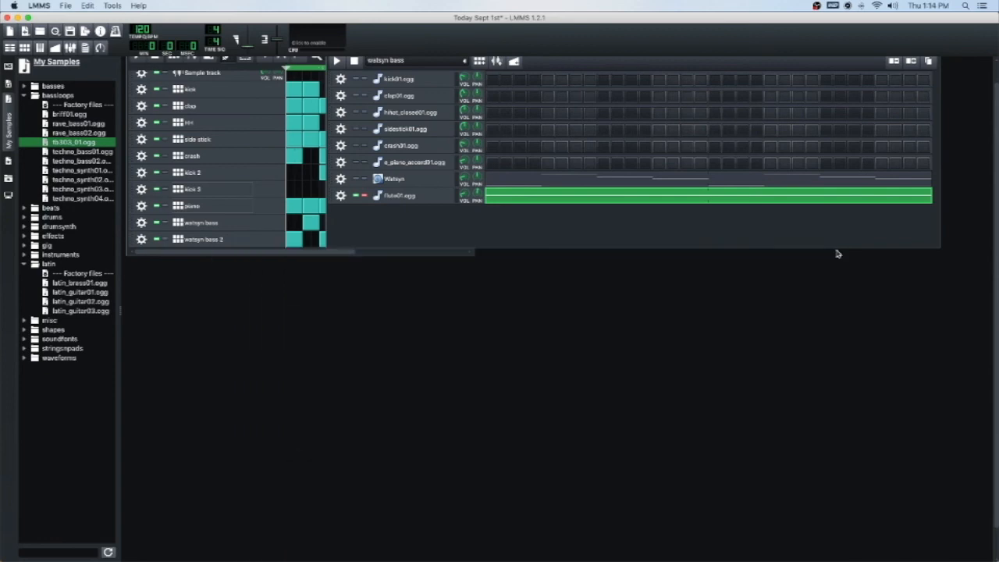